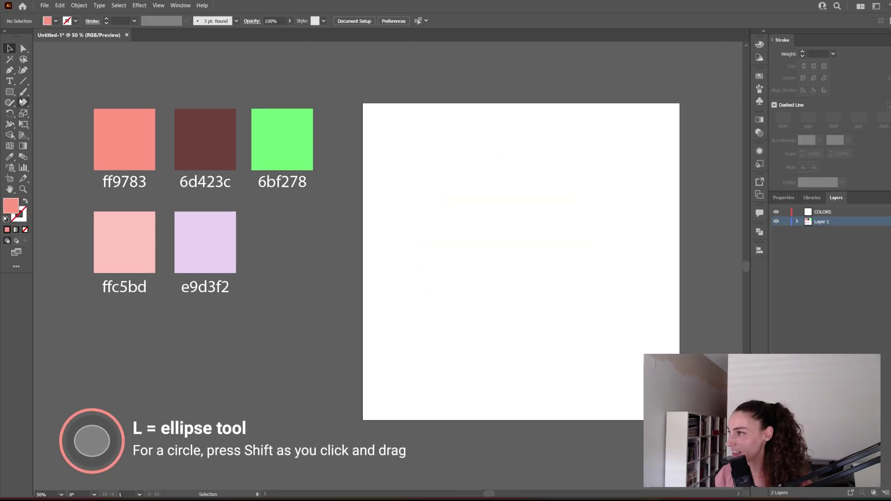
# Draw a coral circle about 431 px in diameter on the artboard and duplicate it about 185 px to the right
pyautogui.moveTo(16, 95); pyautogui.dragTo(30, 113)
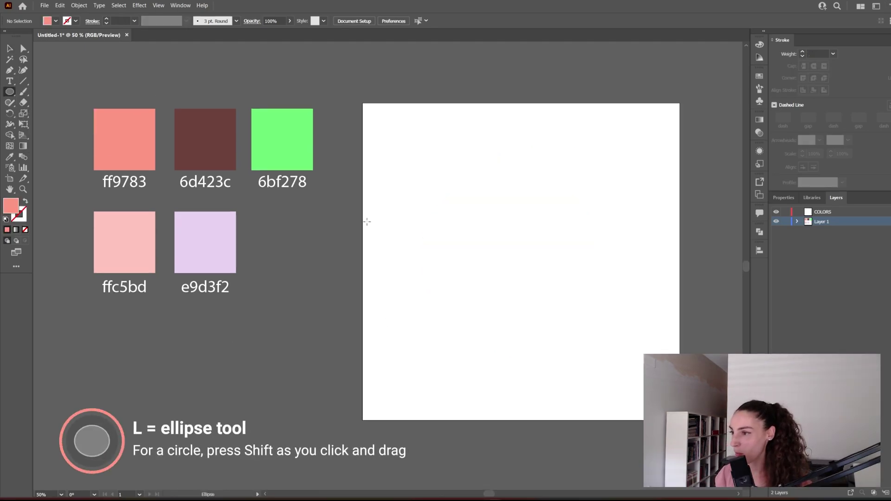
pyautogui.moveTo(426, 189); pyautogui.dragTo(521, 315)
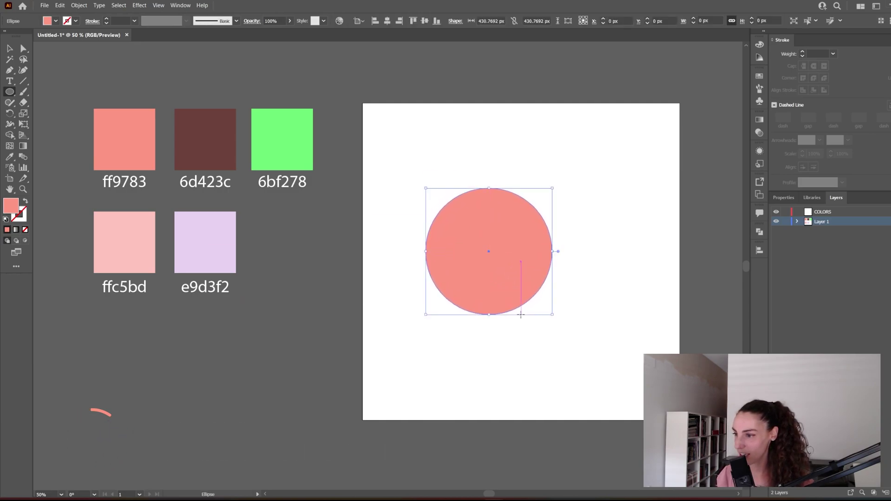
pyautogui.press('v')
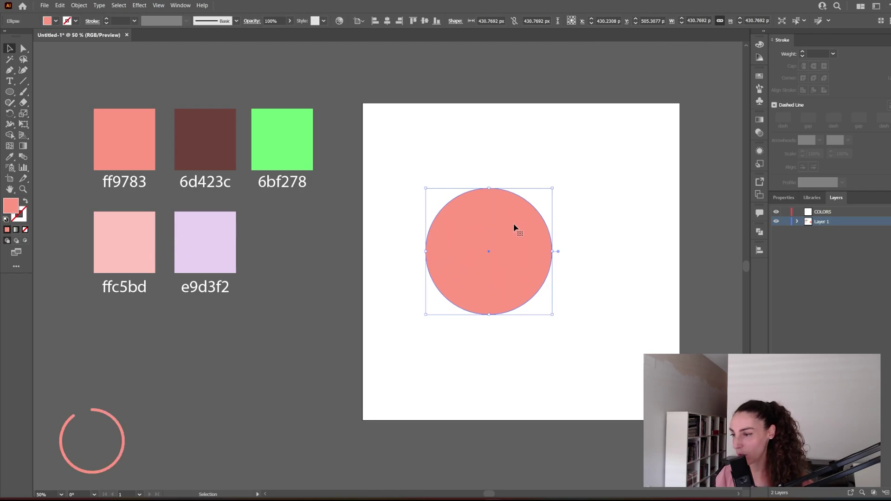
pyautogui.moveTo(517, 226); pyautogui.dragTo(571, 232)
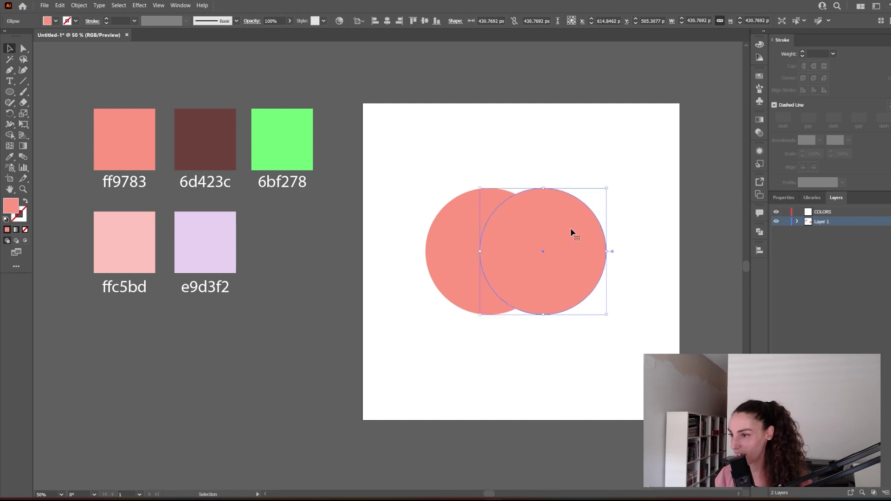
# With the Pen tool, draw a downward-pointing triangle about 615 px wide and 359 px high from the circles' outer edges to a point below them
pyautogui.press('p')
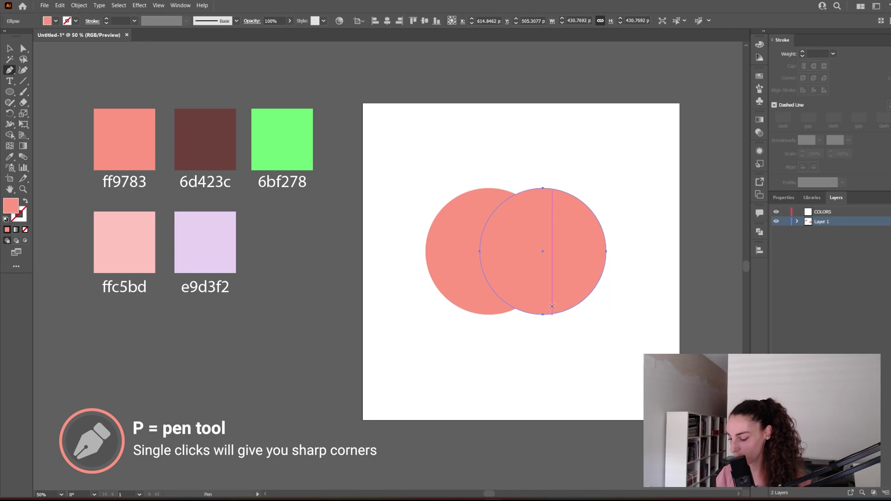
pyautogui.press('a')
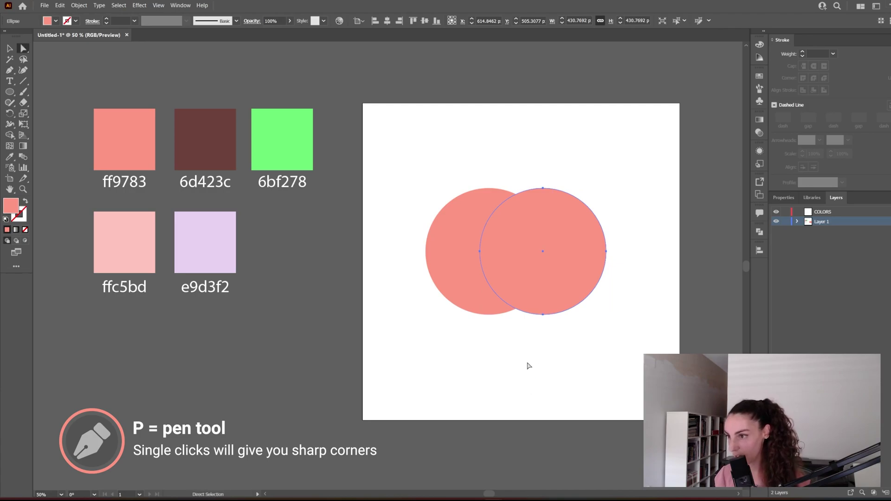
pyautogui.click(529, 366)
pyautogui.press('p')
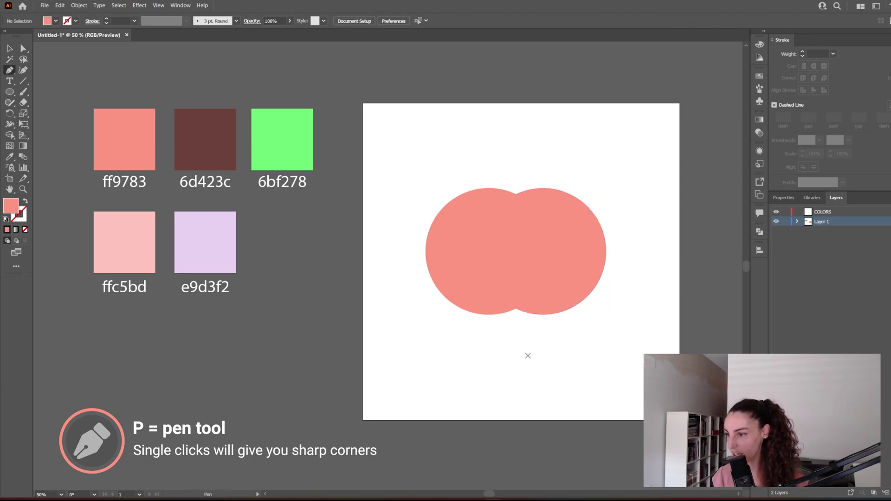
pyautogui.click(425, 251)
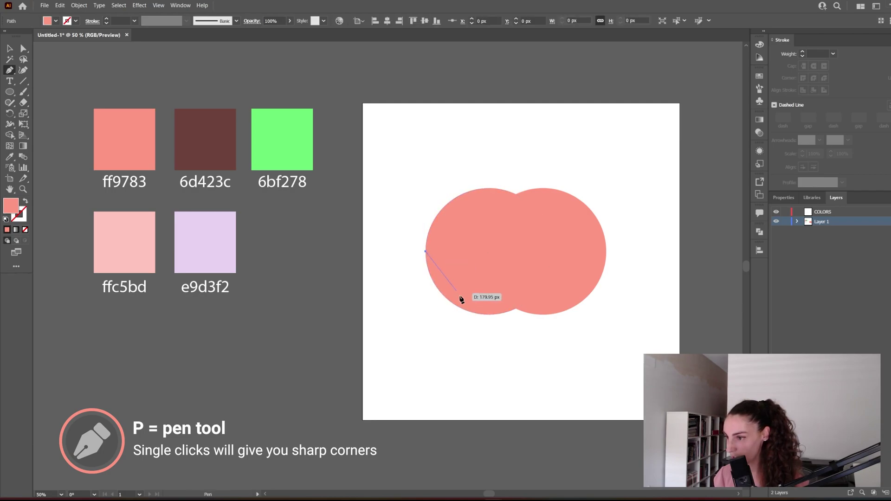
pyautogui.click(518, 356)
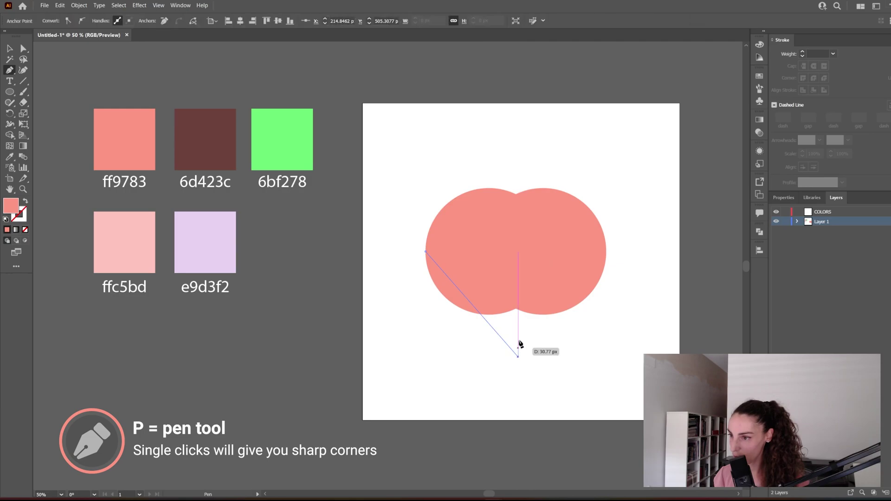
pyautogui.click(607, 254)
# Convert the triangle's left anchor to smooth and lengthen its lower handle vertically so the edge curves outward from the left circle
pyautogui.hotkey('ctrl', '=')
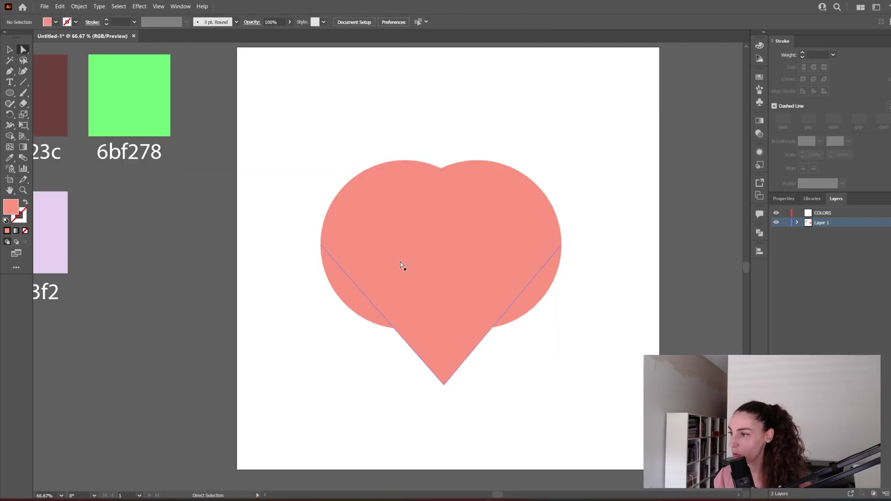
pyautogui.click(416, 302)
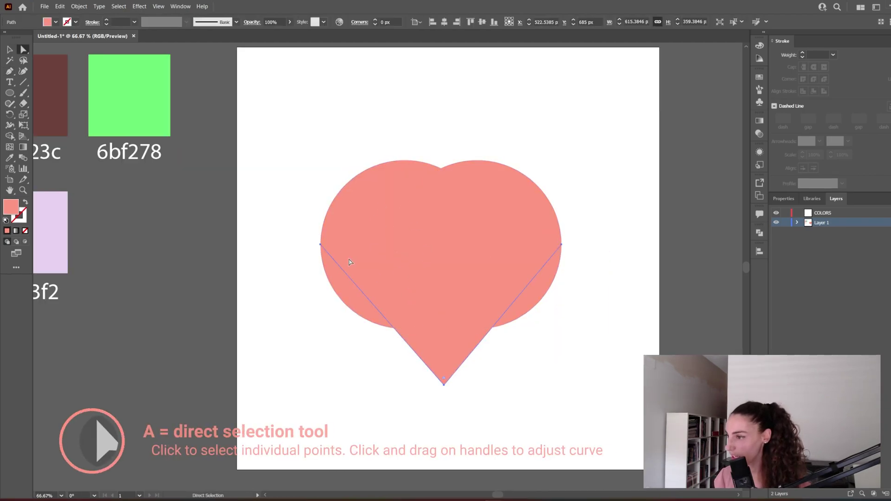
pyautogui.click(321, 245)
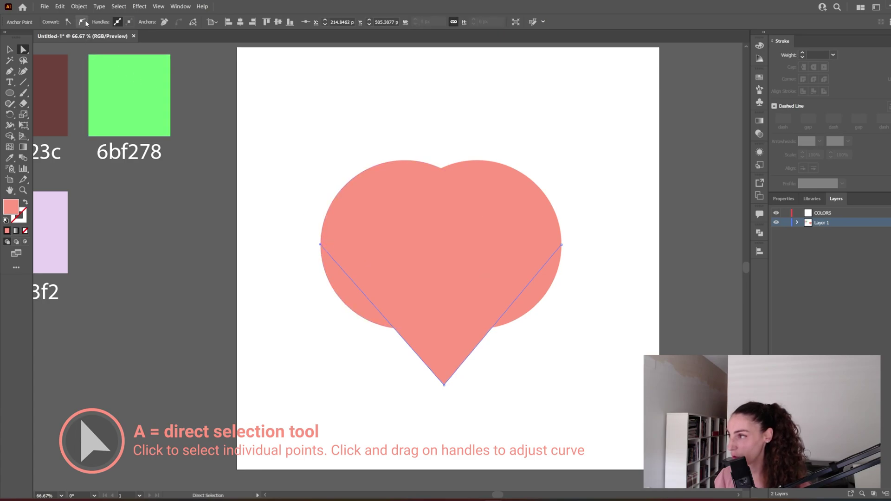
pyautogui.click(85, 22)
pyautogui.moveTo(320, 292); pyautogui.dragTo(321, 333)
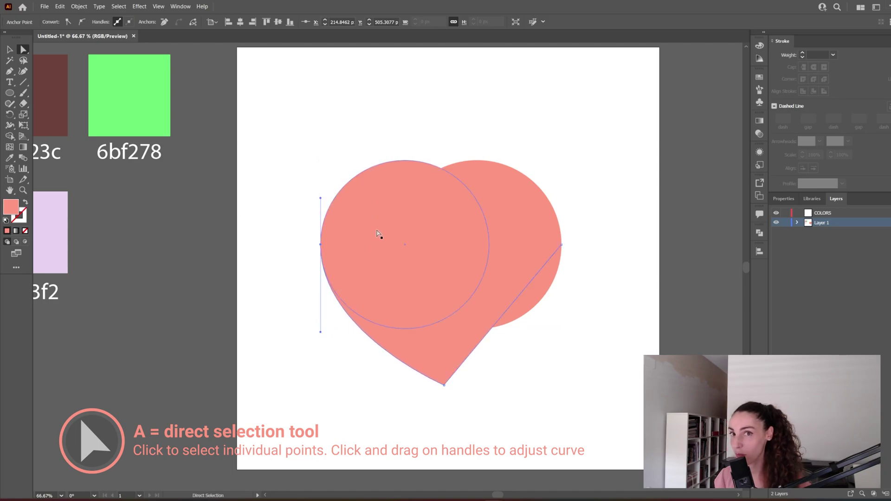
# Convert the triangle's right anchor to smooth and lengthen its lower handle to mirror the left curve, completing the heart-like silhouette
pyautogui.click(562, 245)
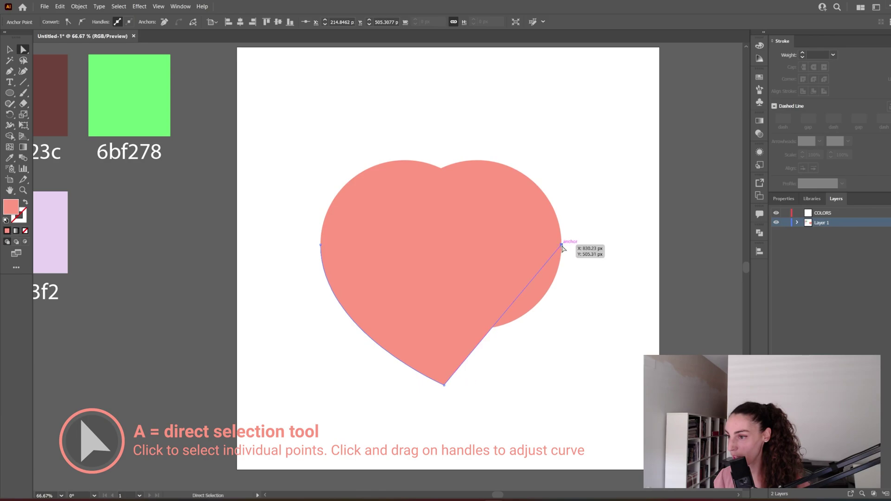
pyautogui.click(82, 22)
pyautogui.moveTo(562, 291); pyautogui.dragTo(562, 329)
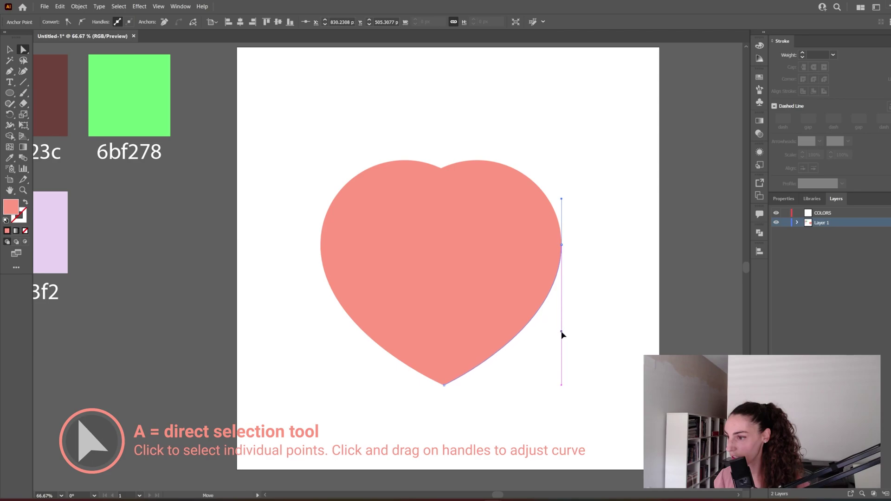
pyautogui.press('v')
pyautogui.click(563, 334)
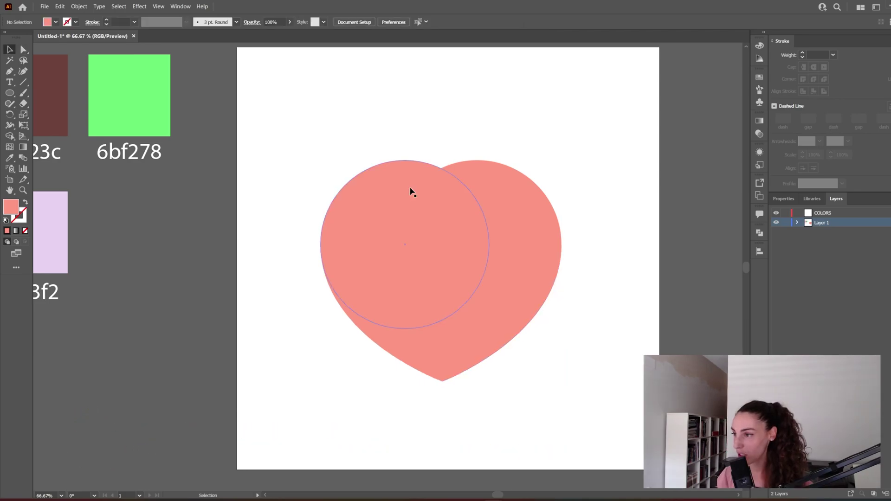
# Paste a copy of the left circle in place and style it with no fill and a 15 pt 6d423c stroke
pyautogui.click(411, 192)
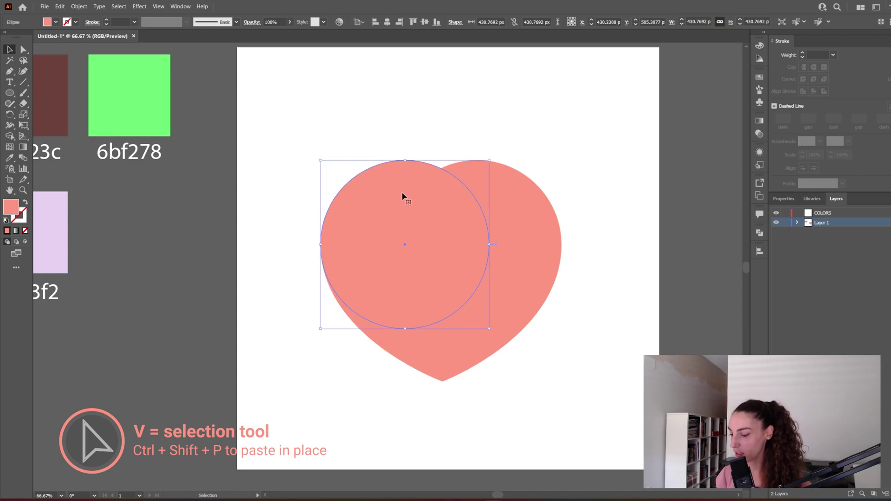
pyautogui.press('i')
pyautogui.click(52, 81)
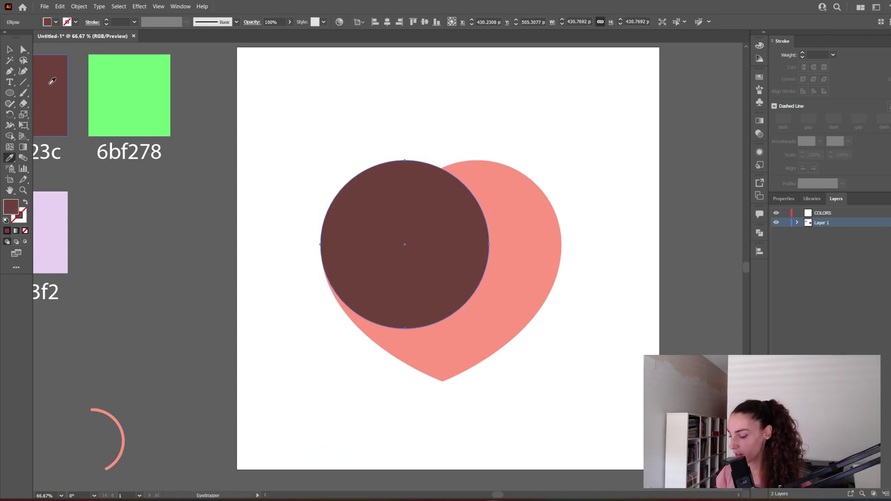
pyautogui.press('v')
pyautogui.click(26, 204)
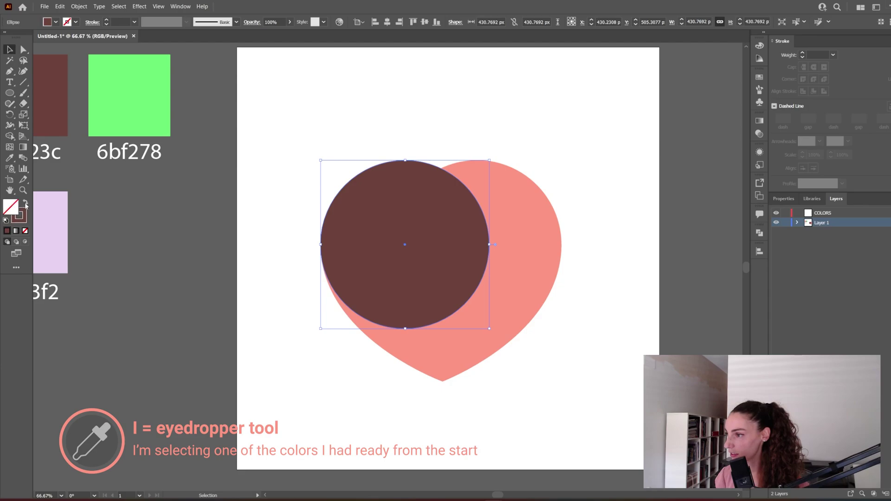
pyautogui.click(802, 53)
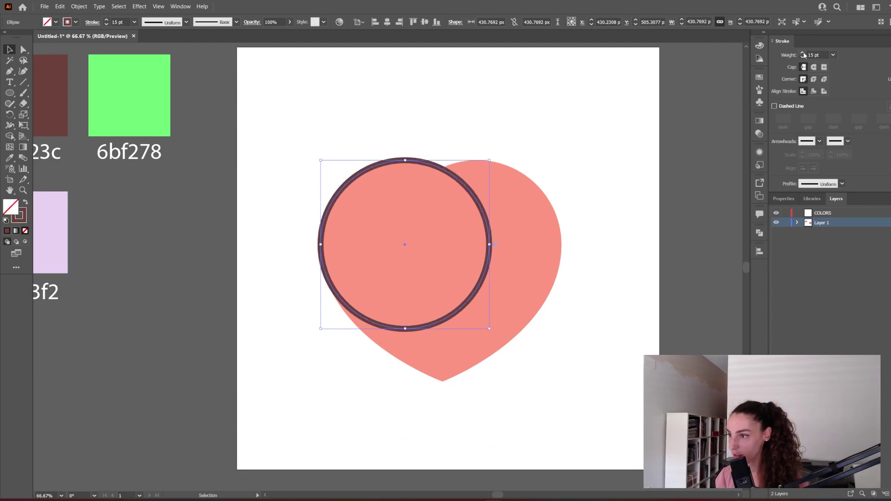
pyautogui.click(592, 123)
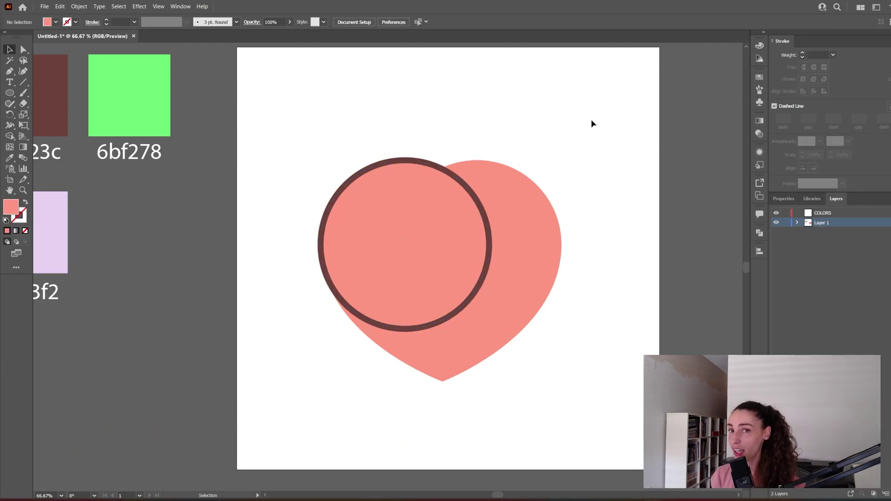
# Paste copies of both coral circles and the curved triangle in place and merge the copies with Pathfinder Unite
pyautogui.click(506, 180)
pyautogui.keyDown('shift'); pyautogui.click(383, 185); pyautogui.keyUp('shift')
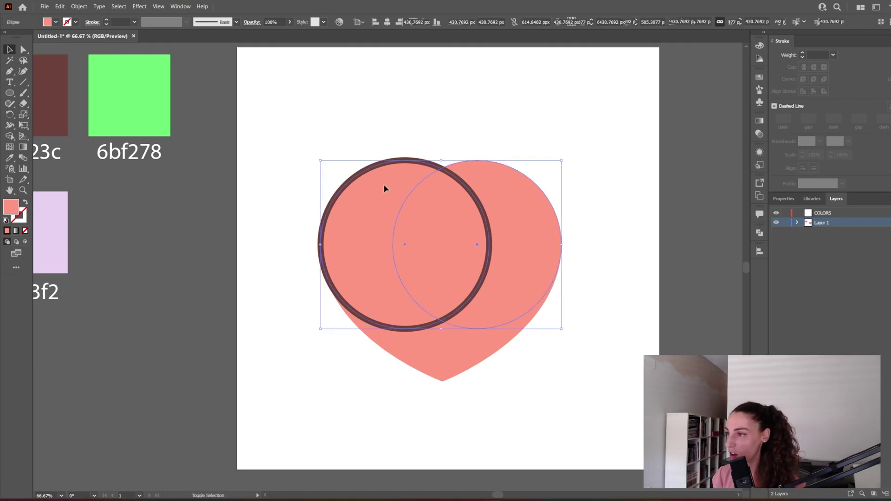
pyautogui.keyDown('shift'); pyautogui.click(450, 357); pyautogui.keyUp('shift')
pyautogui.press('a')
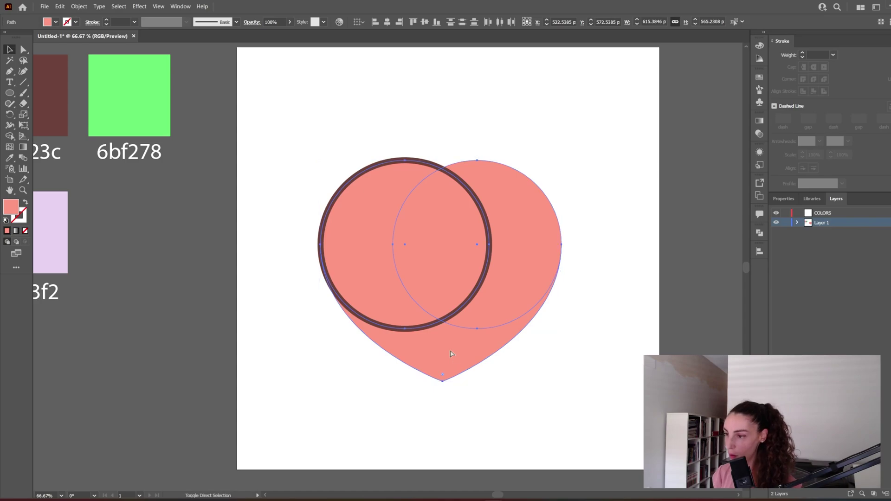
pyautogui.press('v')
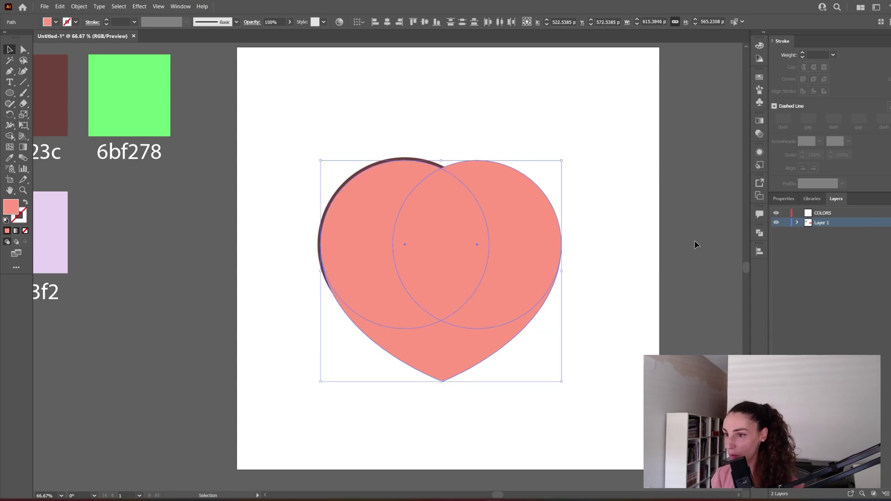
pyautogui.click(759, 233)
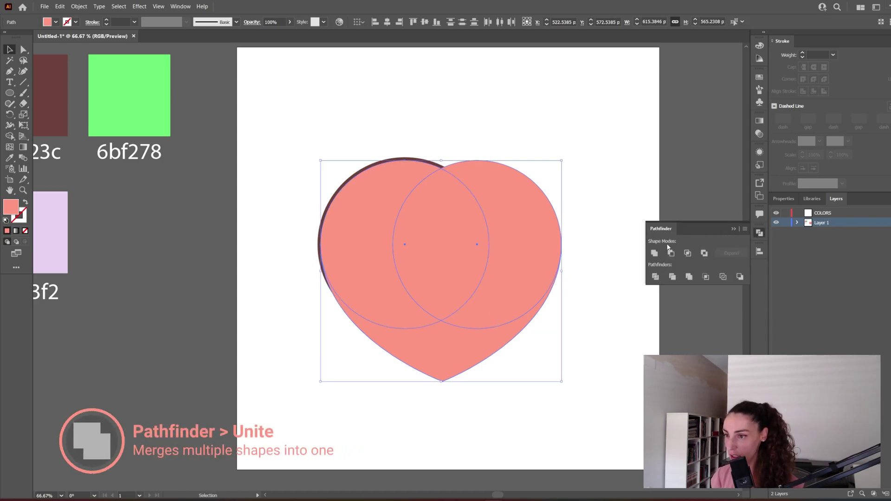
pyautogui.click(654, 253)
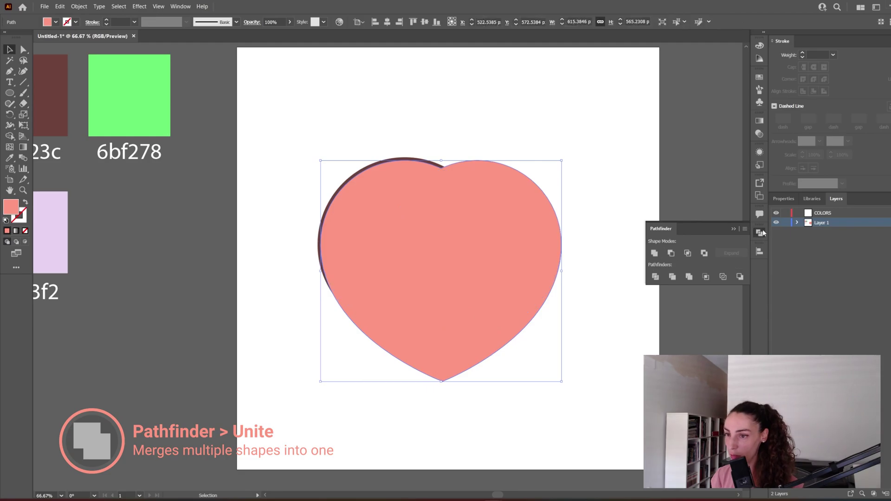
pyautogui.click(180, 6)
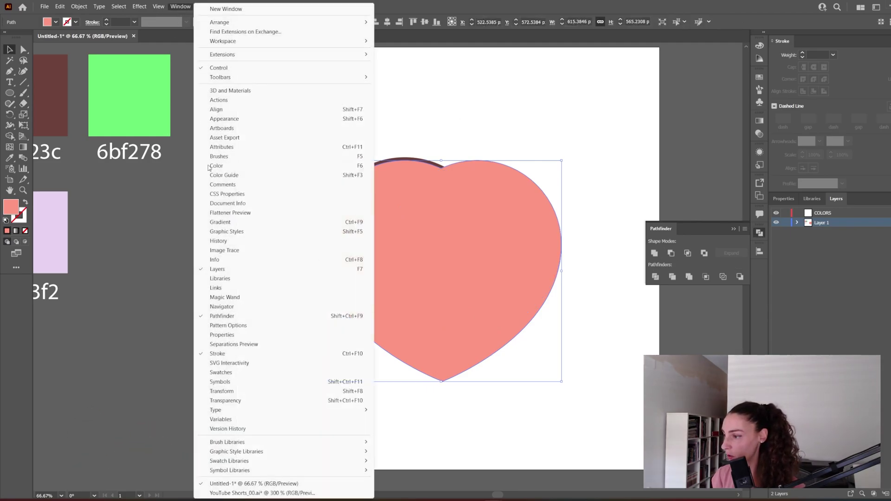
pyautogui.click(482, 174)
pyautogui.moveTo(489, 194)
pyautogui.mouseDown()
pyautogui.moveTo(522, 218)
pyautogui.moveTo(544, 197)
pyautogui.moveTo(520, 229)
pyautogui.moveTo(474, 202)
pyautogui.mouseUp()
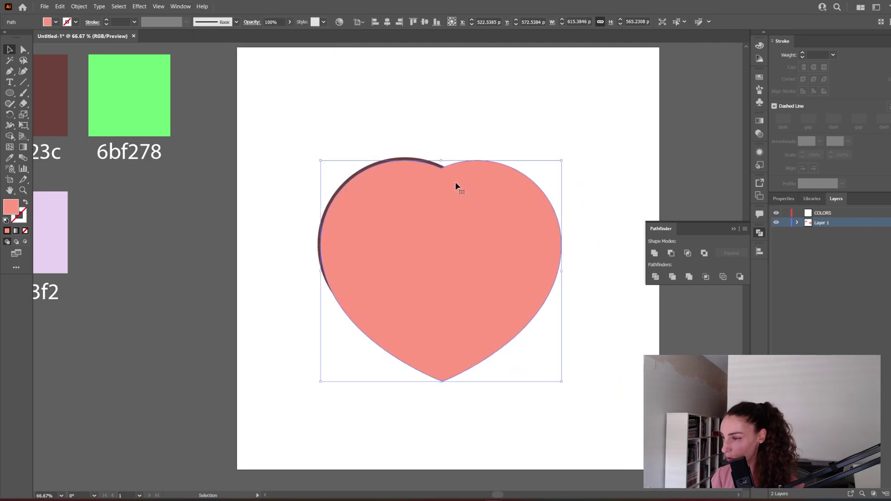
# Apply the circle outline's unfilled 15 pt 6d423c stroke to the merged silhouette with the Eyedropper, nudging it right to expose the outline for sampling
pyautogui.hotkey('shift', 'Right')
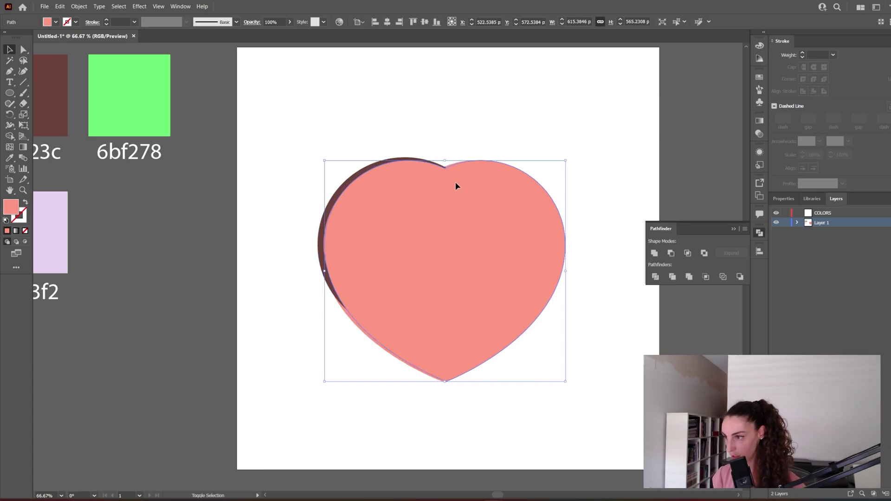
pyautogui.press('i')
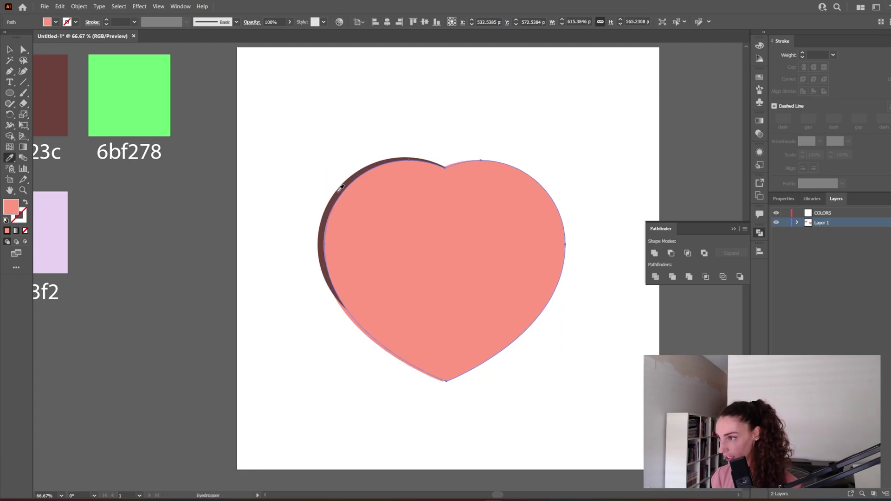
pyautogui.click(342, 188)
pyautogui.press('v')
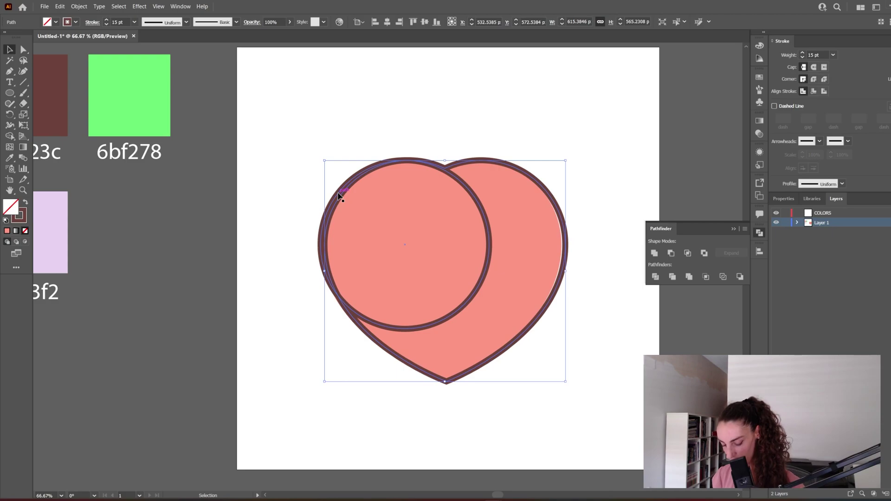
# Bring the left circle's 15 pt outline to the front of the stacking order, undoing an accidental move
pyautogui.click(338, 195)
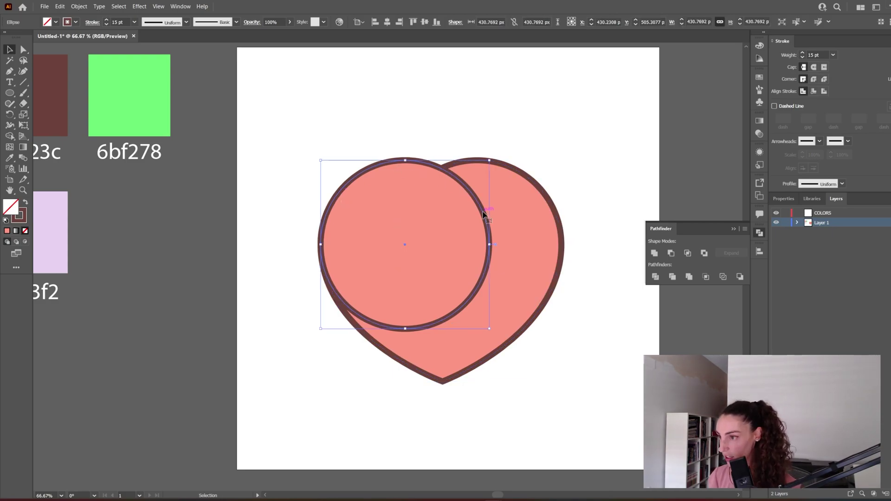
pyautogui.moveTo(482, 214)
pyautogui.mouseDown()
pyautogui.moveTo(527, 207)
pyautogui.moveTo(491, 223)
pyautogui.mouseUp()
pyautogui.hotkey('ctrl', 'z')
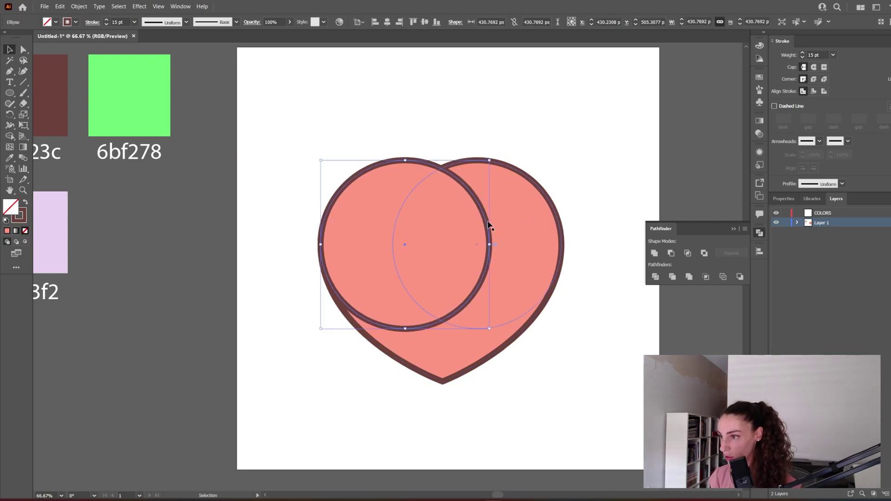
pyautogui.rightClick(486, 223)
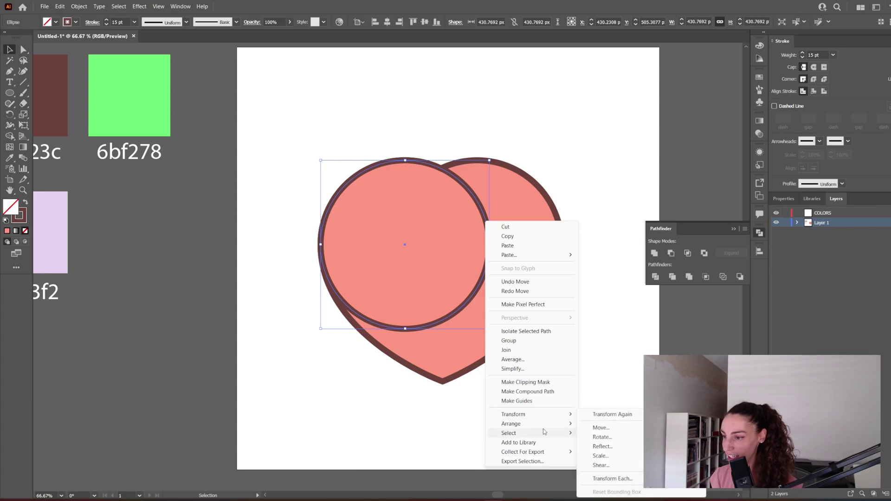
pyautogui.moveTo(572, 425)
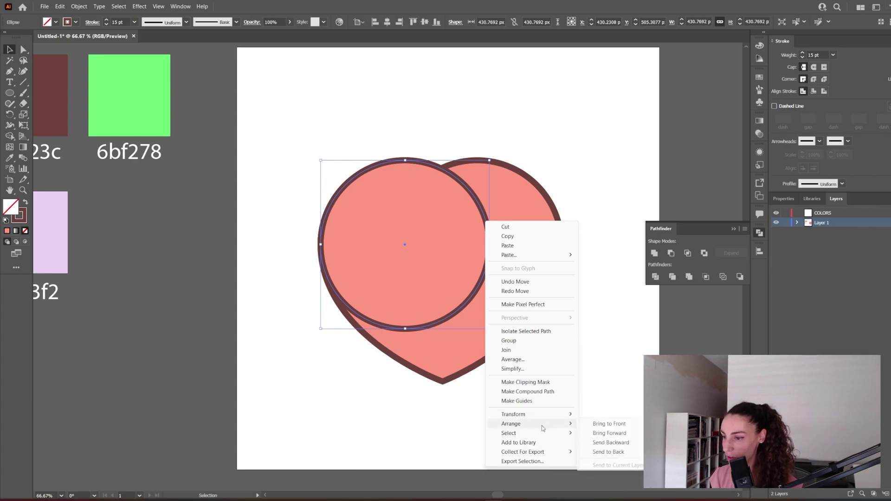
pyautogui.click(598, 423)
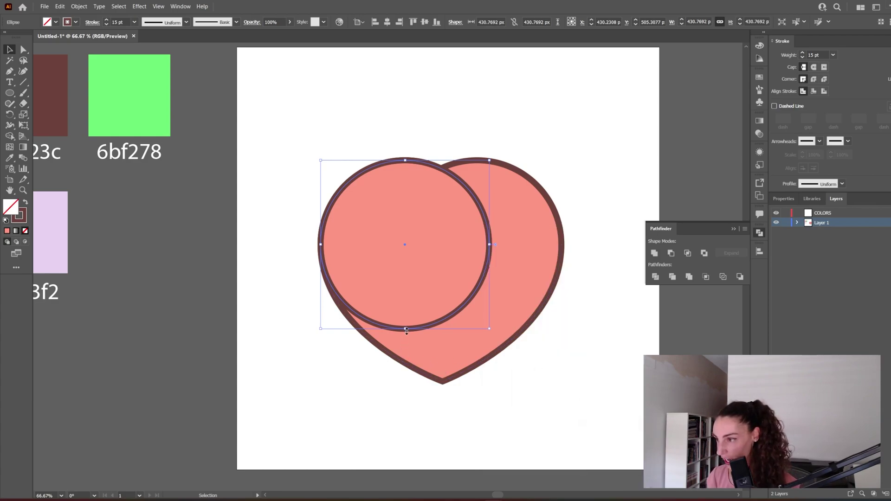
# Add an anchor on the circle outline's lower right and delete its bottom anchor, opening the circle into an arc
pyautogui.press('a')
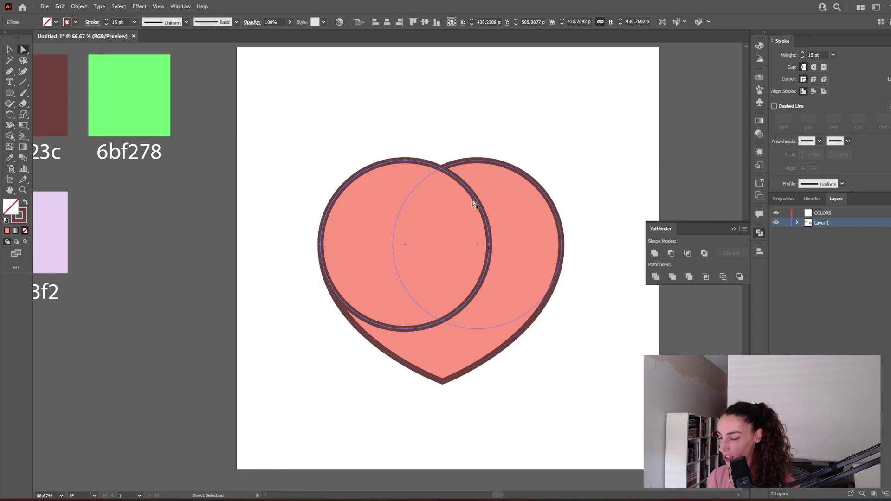
pyautogui.click(405, 330)
pyautogui.press('p')
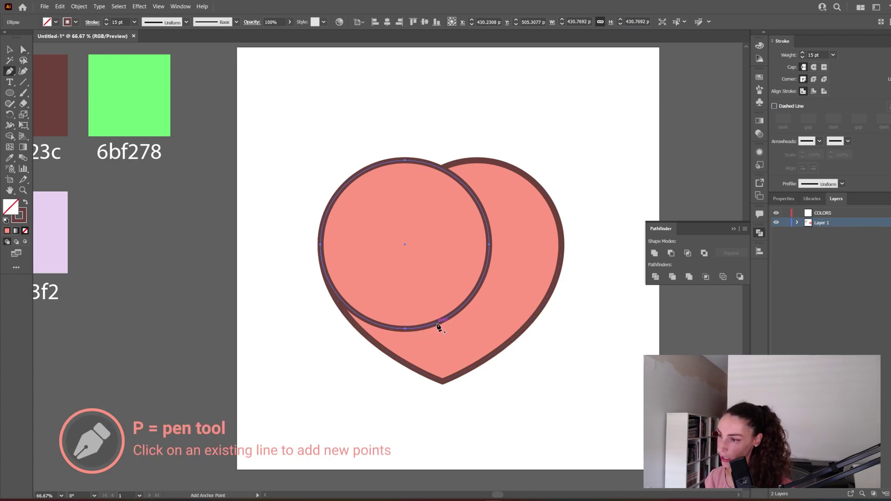
pyautogui.click(438, 328)
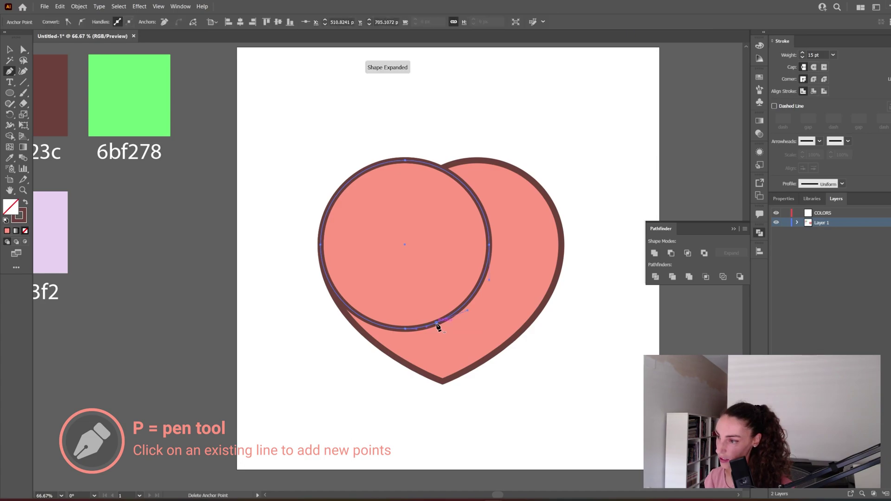
pyautogui.press('a')
pyautogui.click(405, 330)
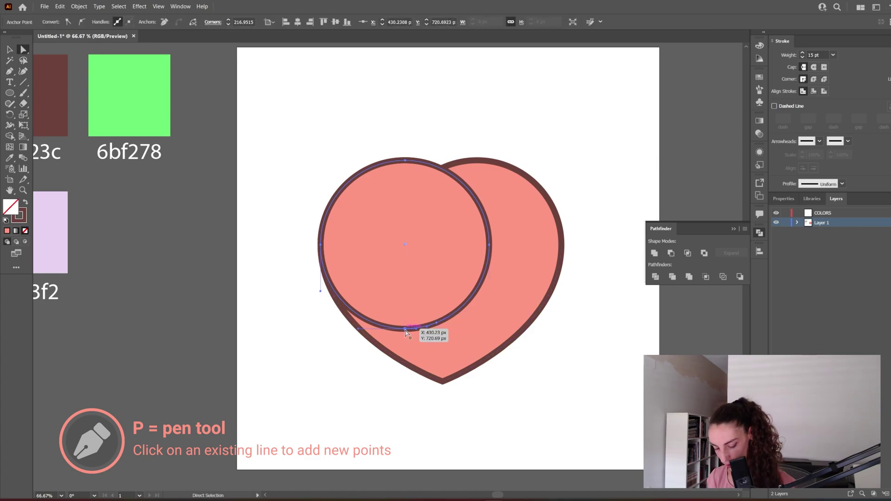
pyautogui.press('Delete')
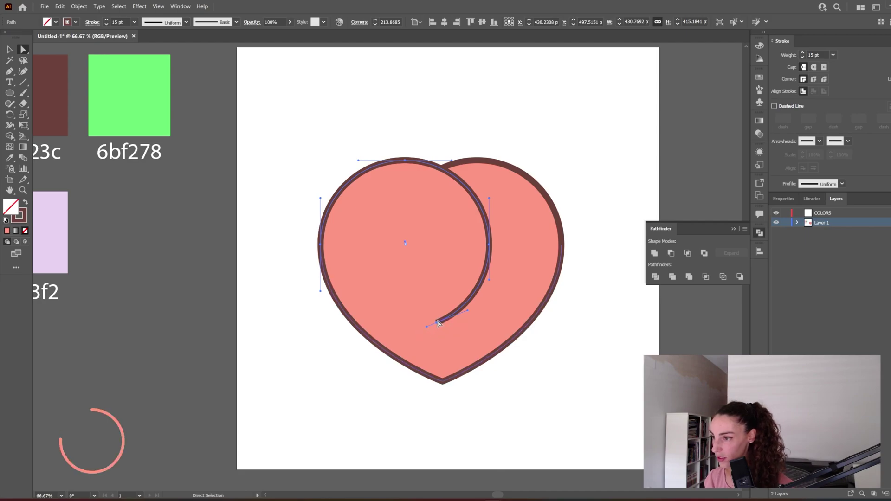
# Move the arc's lower end down and its right anchor slightly outward, adjusting their handles to form a smooth crease towards the silhouette's bottom tip
pyautogui.moveTo(436, 325); pyautogui.dragTo(473, 319)
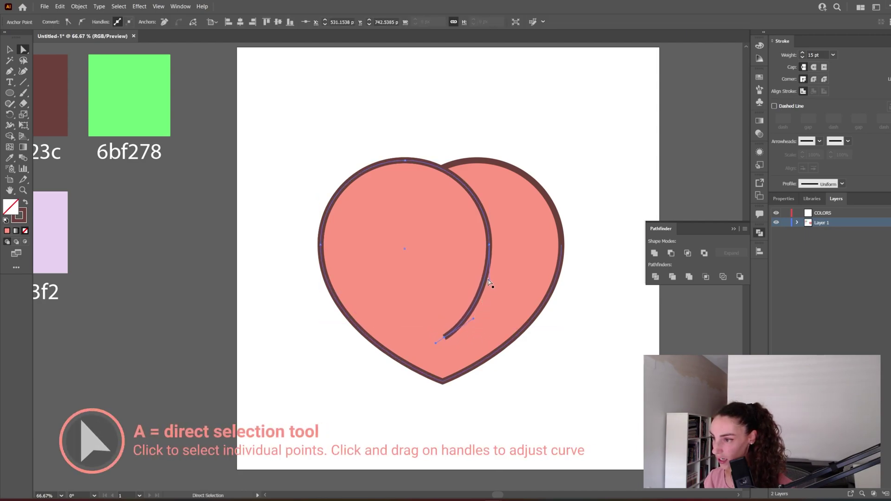
pyautogui.moveTo(489, 282); pyautogui.dragTo(489, 299)
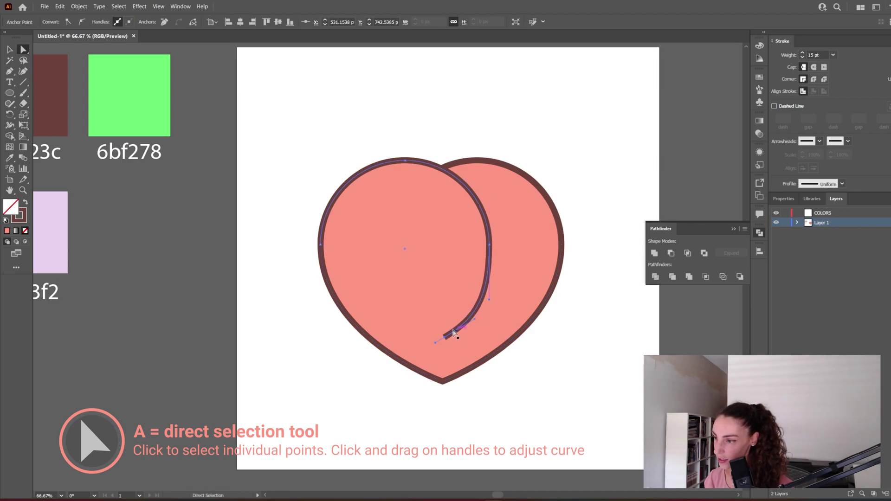
pyautogui.moveTo(444, 339); pyautogui.dragTo(445, 340)
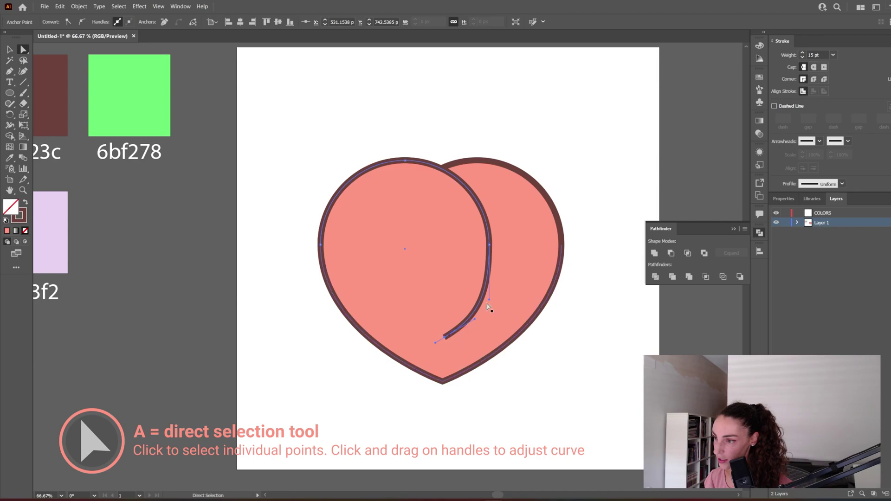
pyautogui.moveTo(489, 302); pyautogui.dragTo(474, 315)
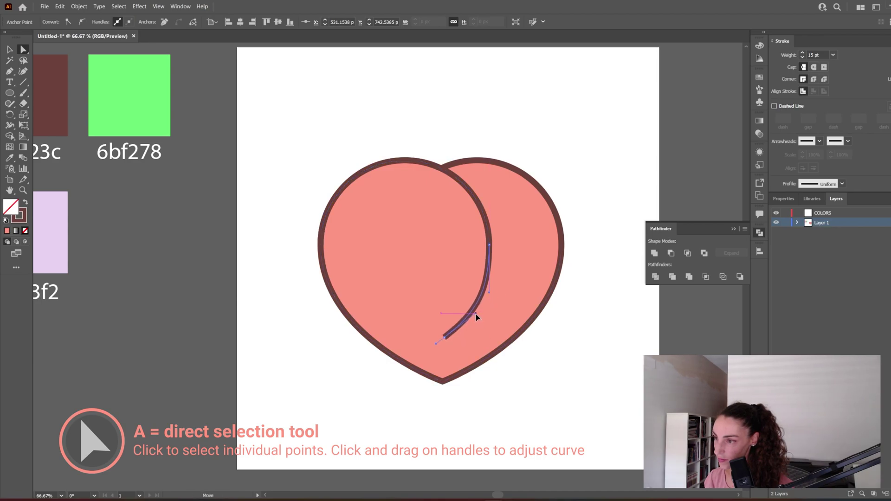
pyautogui.moveTo(491, 249); pyautogui.dragTo(494, 255)
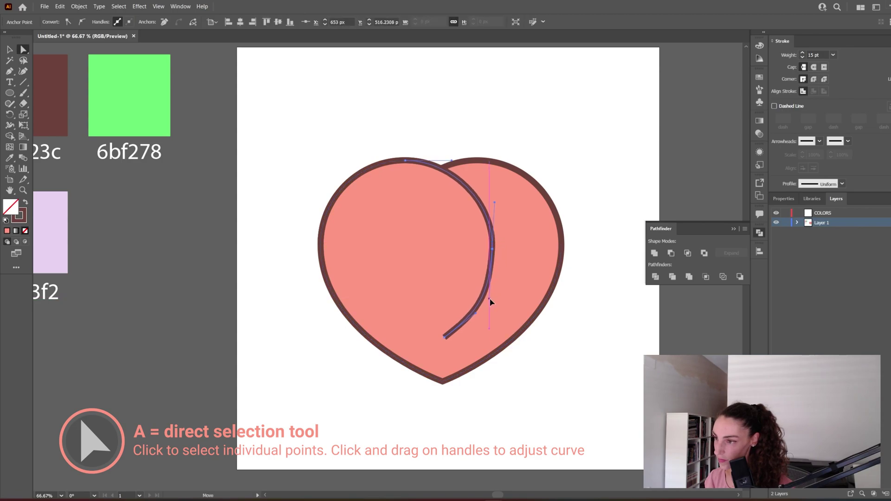
pyautogui.moveTo(492, 298); pyautogui.dragTo(493, 300)
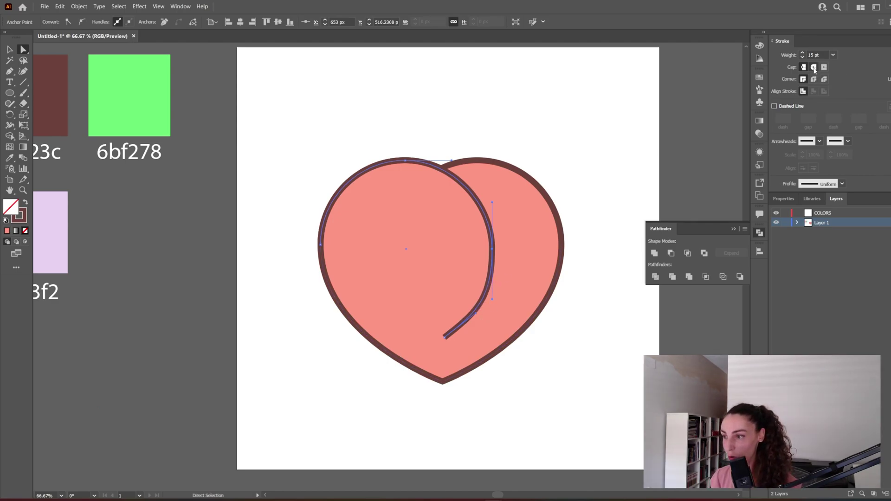
# Give the crease line's stroke a round cap and the silhouette outline's stroke a round join
pyautogui.click(557, 215)
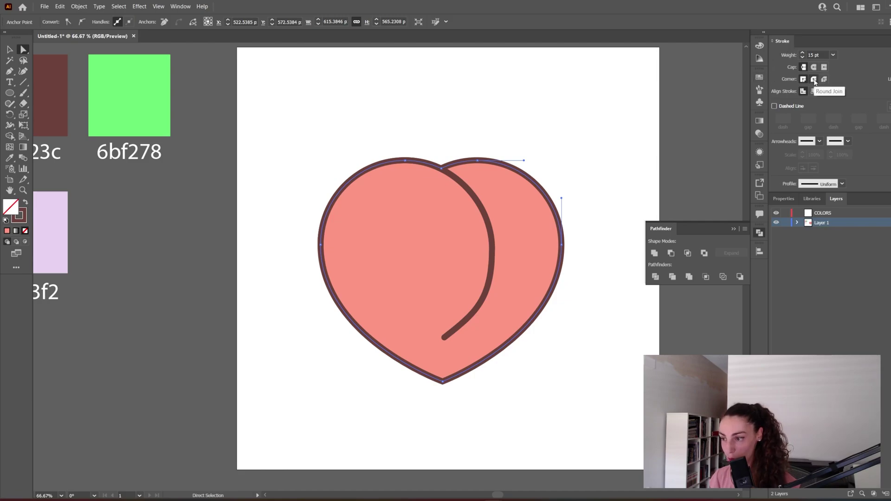
pyautogui.click(493, 251)
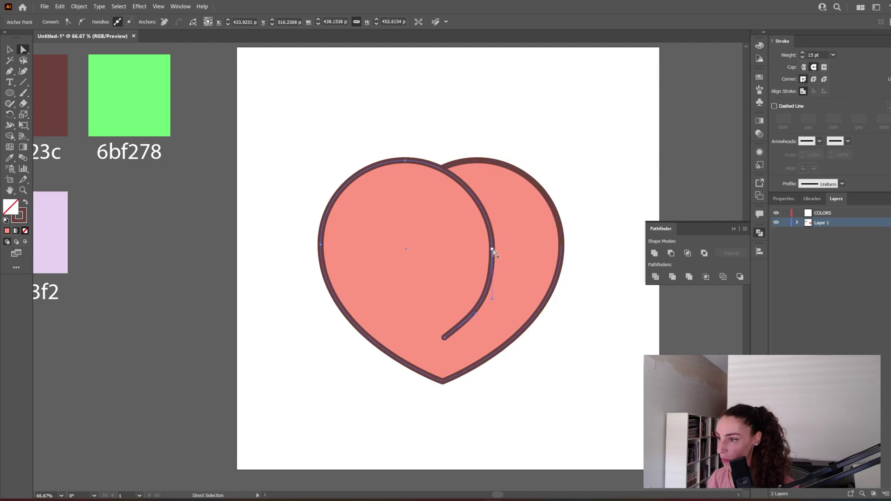
# Shift the crease's right anchor slightly further right and shorten its lower handle to smooth the bend
pyautogui.moveTo(492, 250); pyautogui.dragTo(495, 250)
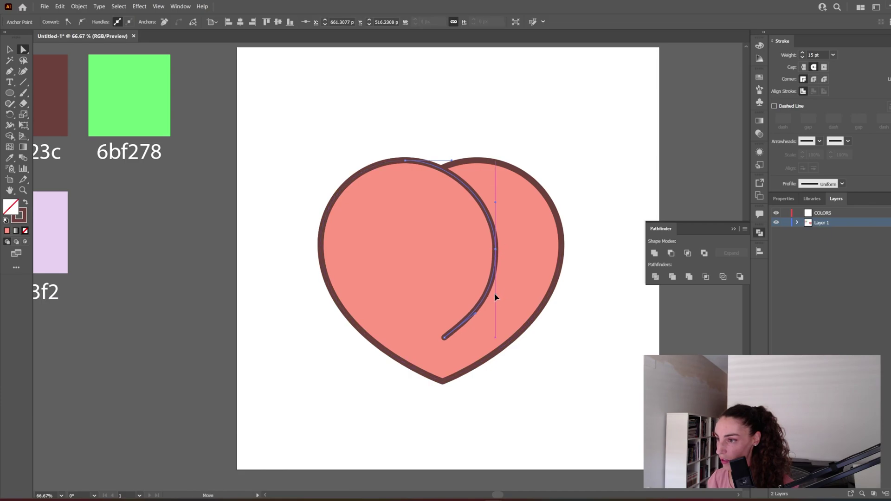
pyautogui.moveTo(494, 296); pyautogui.dragTo(495, 294)
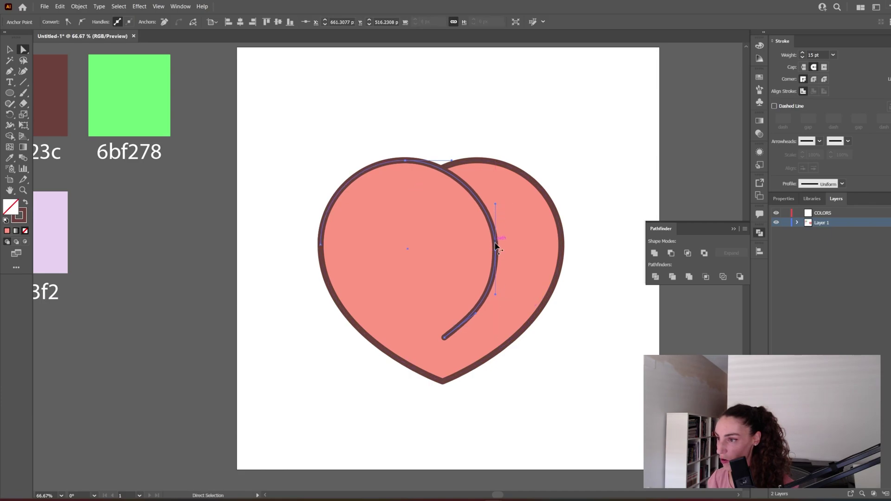
pyautogui.click(444, 338)
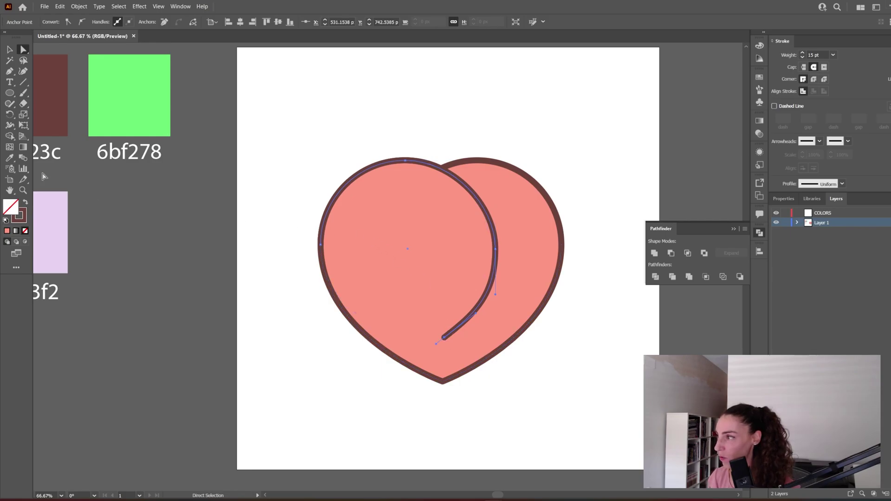
# Use the Width tool to thicken the crease stroke to about 23 pt at its top and along its right side, tapering its lower end
pyautogui.click(13, 126)
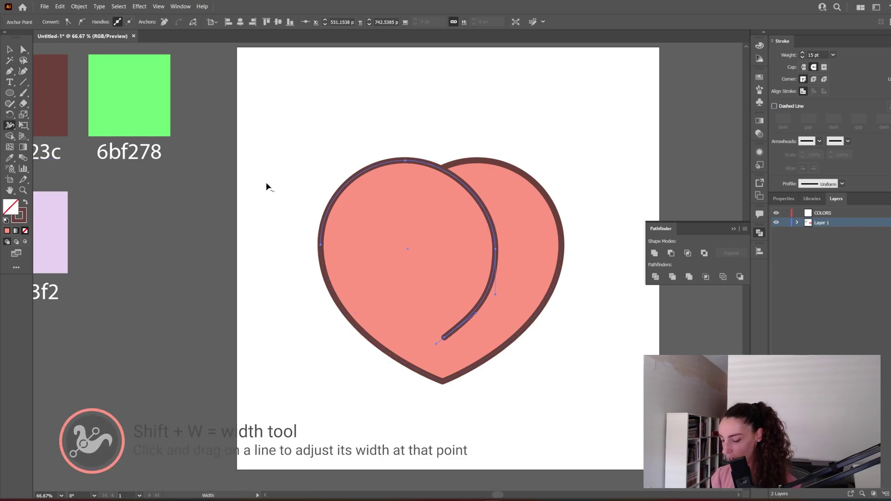
pyautogui.hotkey('ctrl', '=')
pyautogui.hotkey('ctrl', '=')
pyautogui.scroll(4, 378, 366)
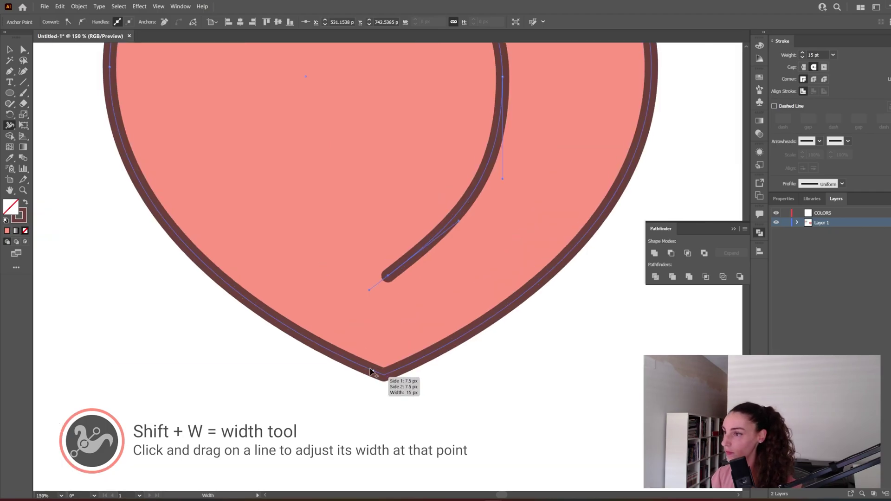
pyautogui.scroll(4, 436, 175)
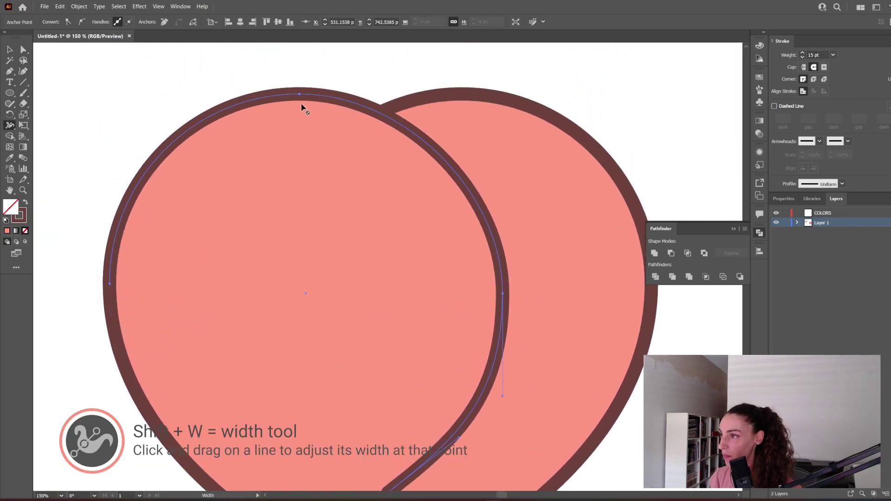
pyautogui.moveTo(300, 101); pyautogui.dragTo(302, 103)
pyautogui.scroll(-2, 455, 262)
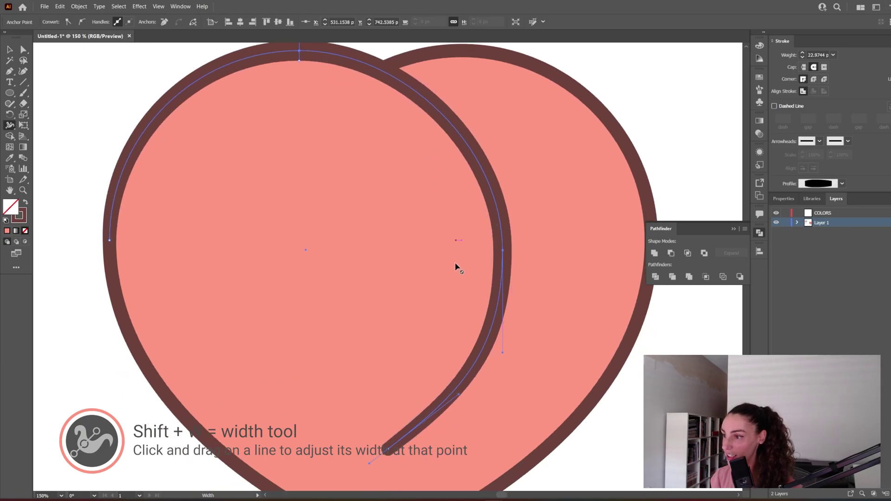
pyautogui.moveTo(396, 407); pyautogui.dragTo(391, 417)
pyautogui.moveTo(503, 216); pyautogui.dragTo(507, 217)
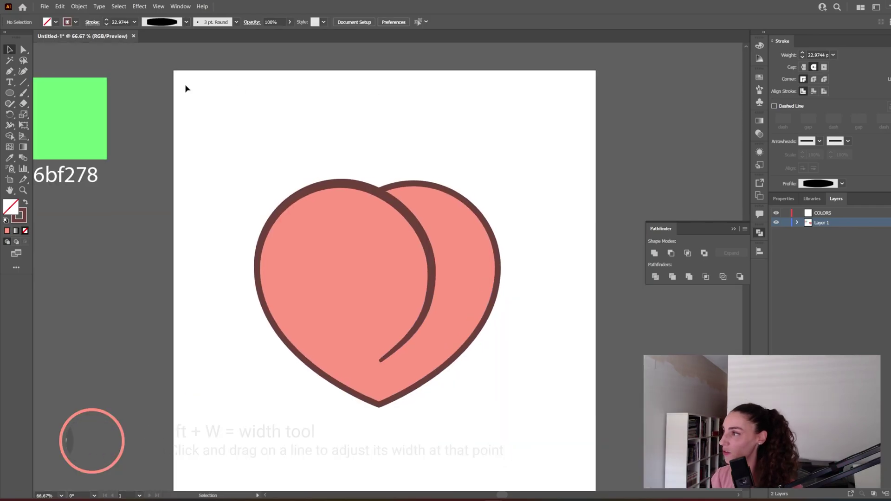
# Draw a 168 px wide arch with the Pen tool above the silhouette and apply the silhouette's 15 pt stroke with the Eyedropper
pyautogui.click(11, 72)
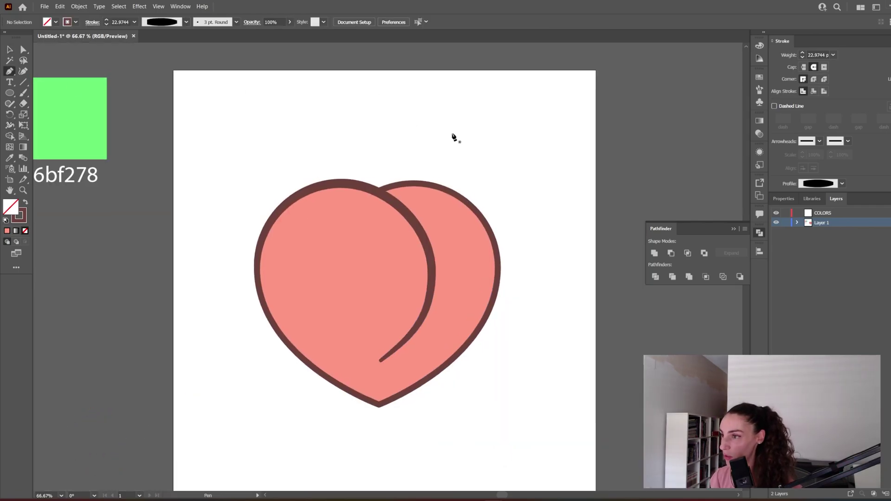
pyautogui.click(439, 134)
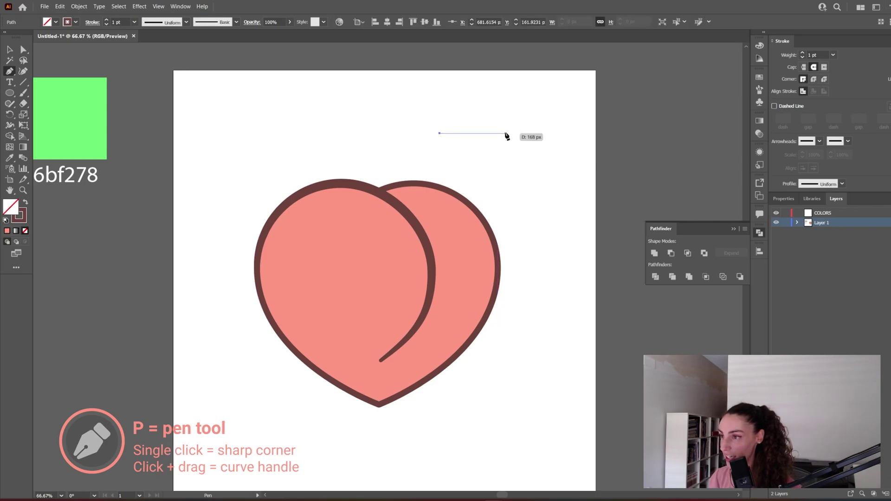
pyautogui.moveTo(505, 133); pyautogui.dragTo(540, 175)
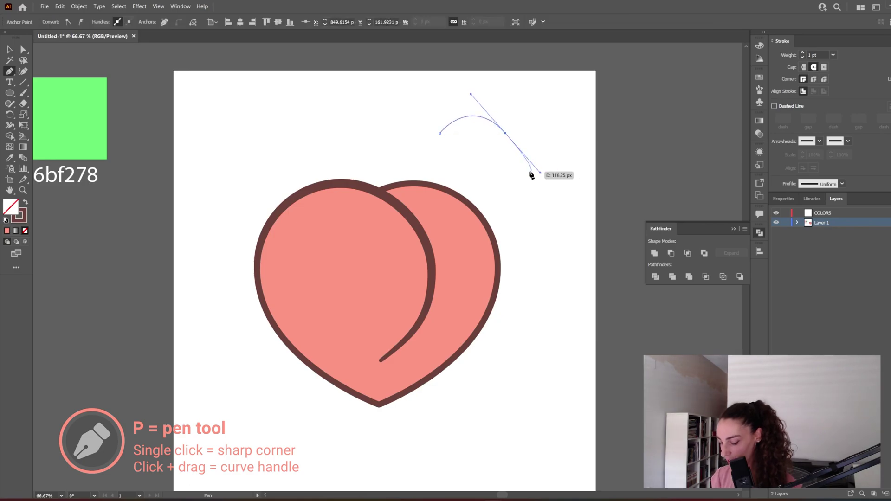
pyautogui.press('i')
pyautogui.click(471, 199)
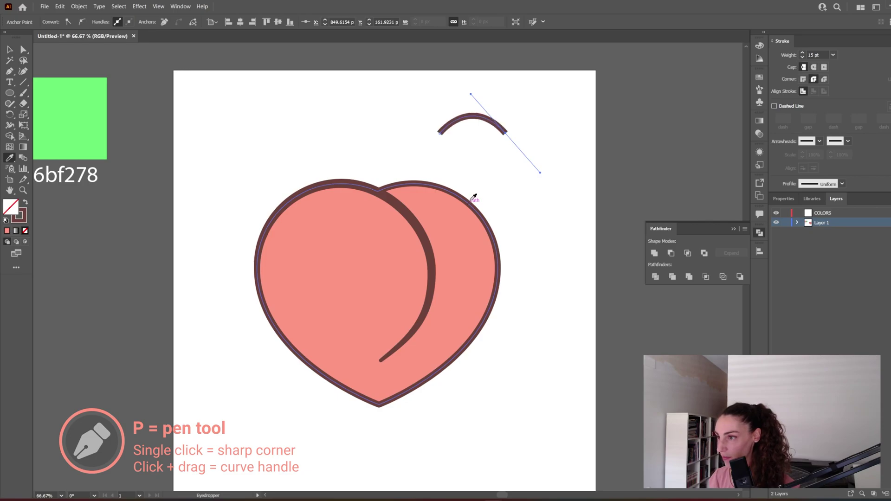
# Remove the arch's outgoing handle at its right anchor and close the path with a mirrored lower curve, forming a leaf about 88 px tall
pyautogui.press('p')
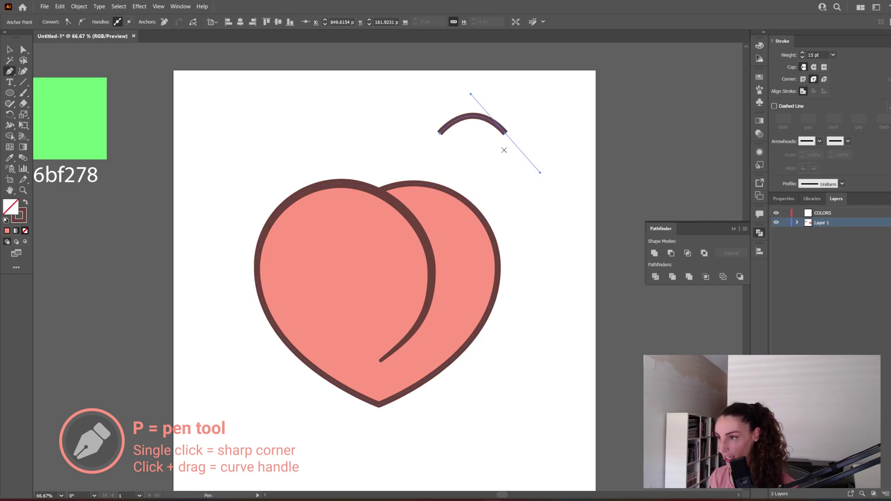
pyautogui.click(505, 134)
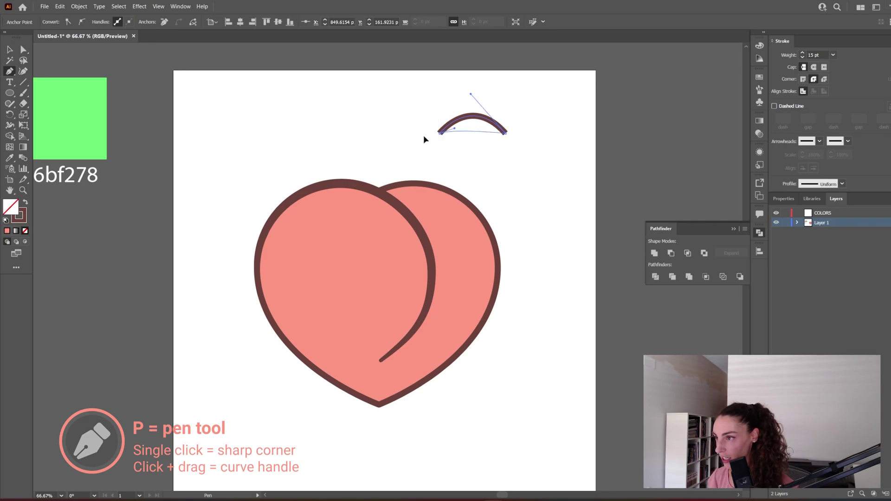
pyautogui.moveTo(423, 139); pyautogui.dragTo(403, 98)
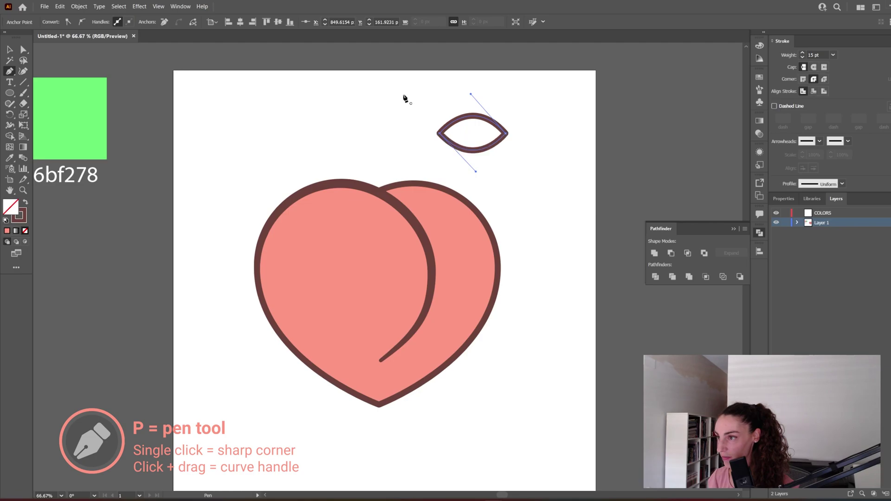
# Rotate and enlarge the leaf outline and place its base over the notch at the top of the fruit, pointing up to the right
pyautogui.press('v')
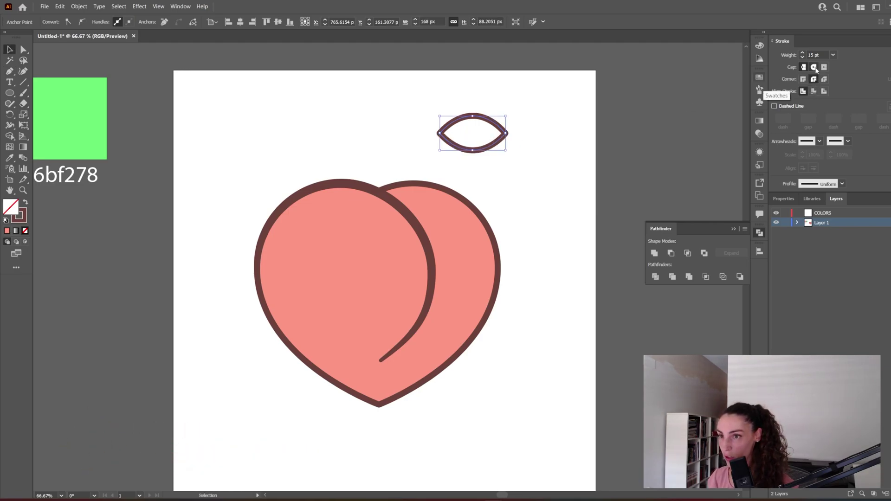
pyautogui.moveTo(507, 150)
pyautogui.mouseDown()
pyautogui.moveTo(539, 169)
pyautogui.moveTo(531, 158)
pyautogui.moveTo(440, 181)
pyautogui.moveTo(450, 147)
pyautogui.moveTo(453, 155)
pyautogui.mouseUp()
pyautogui.click(455, 140)
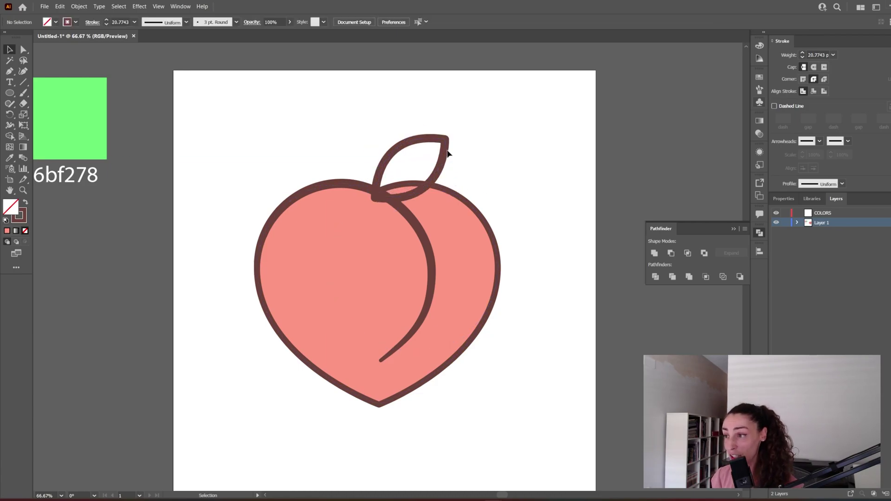
# Send the leaf outline behind the fruit and enlarge it to about 222 px wide and 192 px tall
pyautogui.rightClick(446, 147)
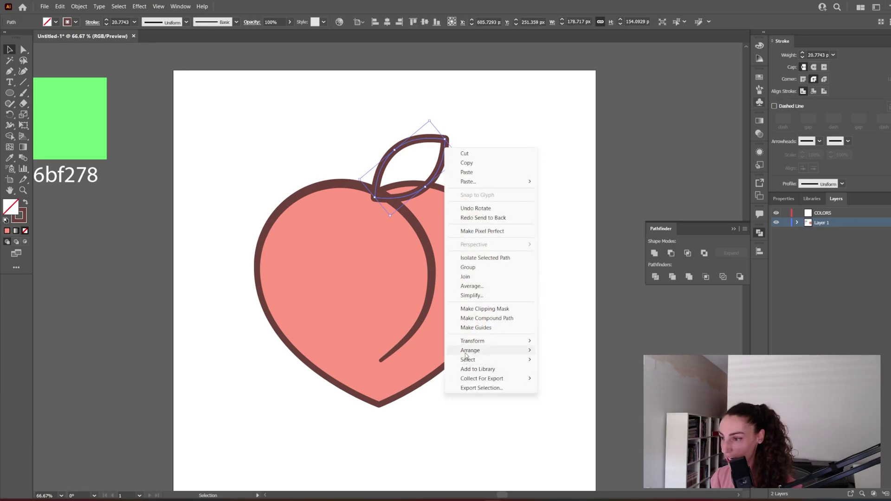
pyautogui.moveTo(465, 355)
pyautogui.click(575, 380)
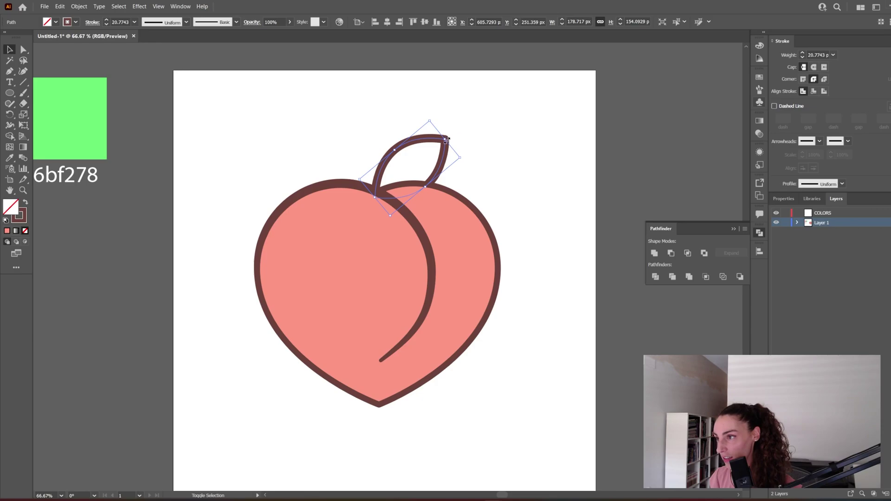
pyautogui.moveTo(447, 138)
pyautogui.mouseDown()
pyautogui.moveTo(476, 127)
pyautogui.moveTo(462, 126)
pyautogui.moveTo(445, 160)
pyautogui.mouseUp()
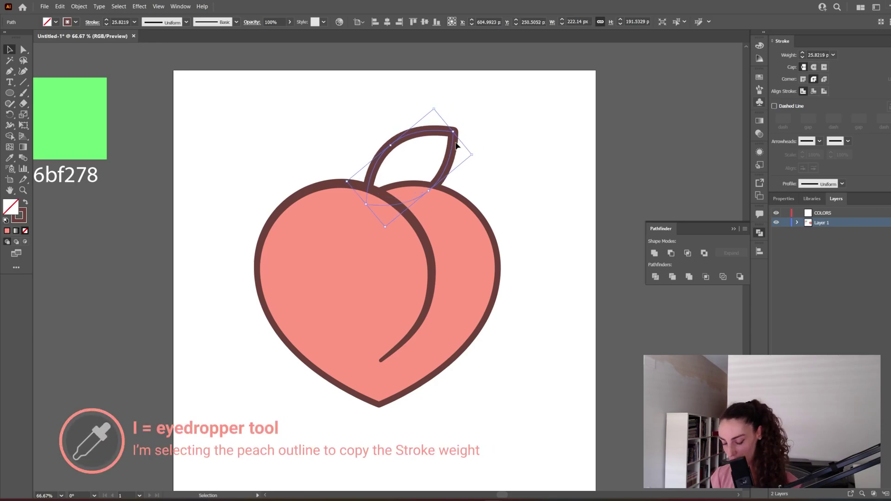
# Match the leaf's stroke to the peach outline's 15 pt stroke with the Eyedropper
pyautogui.press('i')
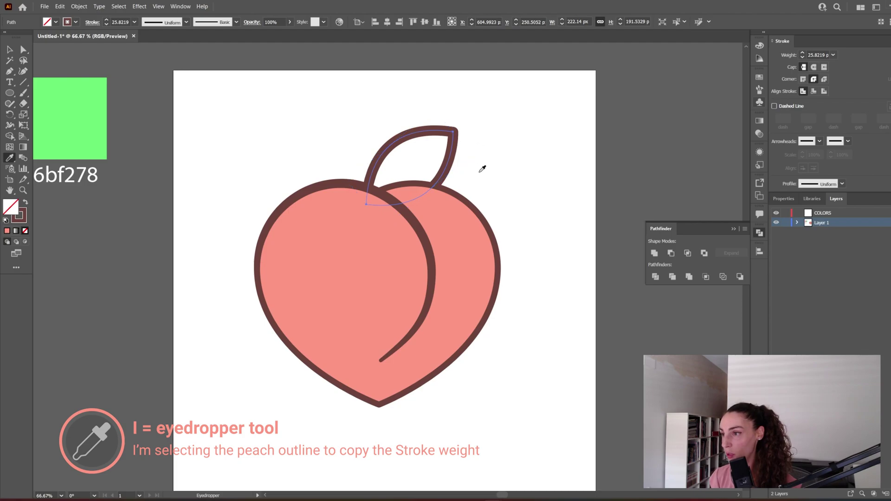
pyautogui.click(469, 198)
pyautogui.press('v')
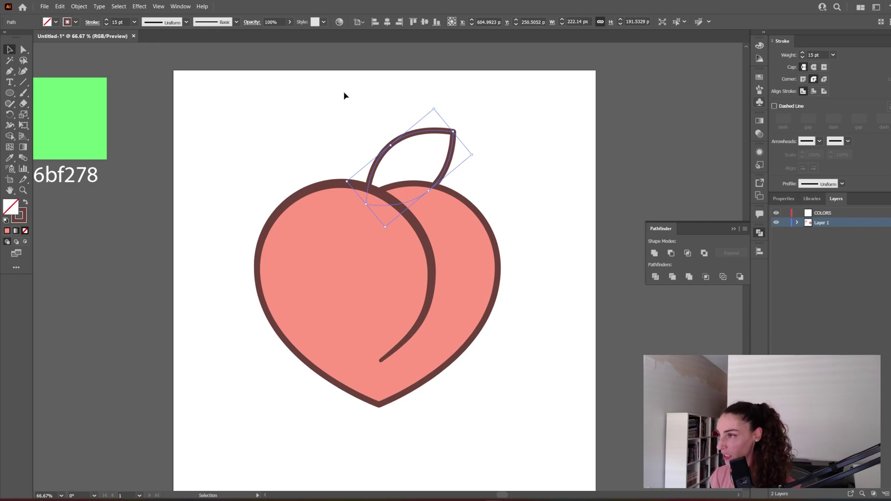
# Round both pointed corners of the leaf outline with a radius of about 29 px
pyautogui.click(23, 50)
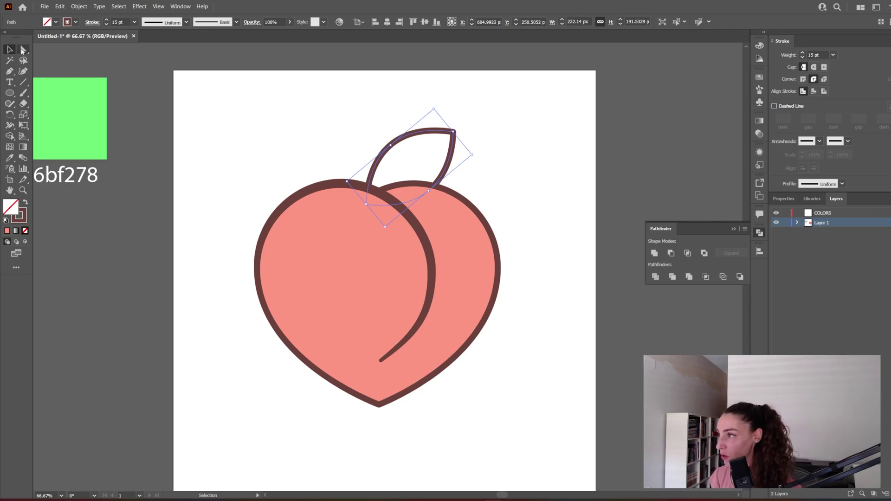
pyautogui.click(450, 135)
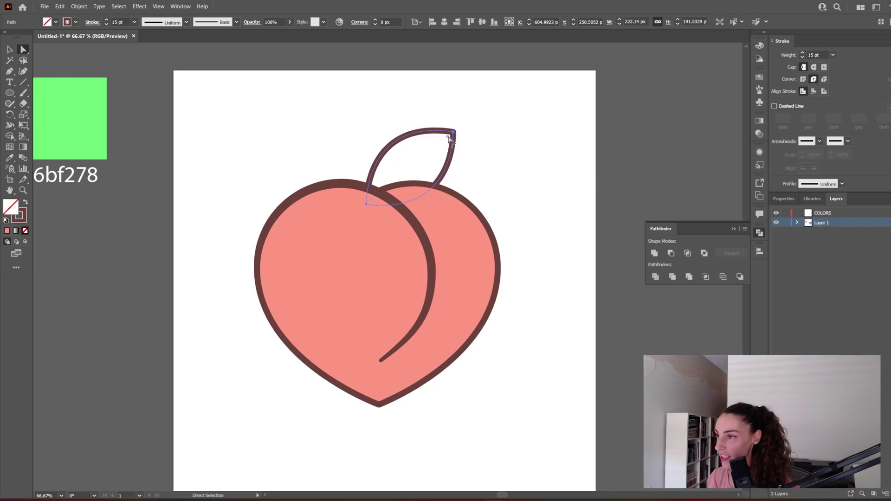
pyautogui.press('ctrl')
pyautogui.hotkey('ctrl', '=')
pyautogui.hotkey('ctrl', '=')
pyautogui.hotkey('ctrl', '=')
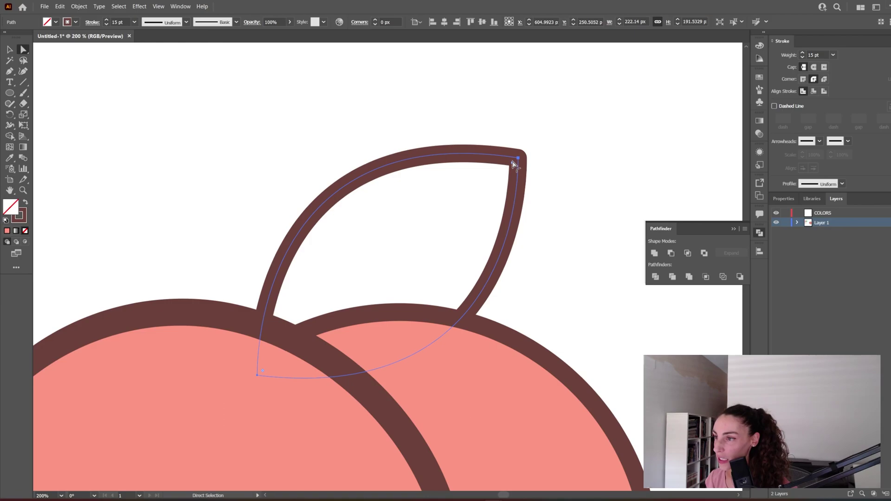
pyautogui.moveTo(513, 166); pyautogui.dragTo(488, 198)
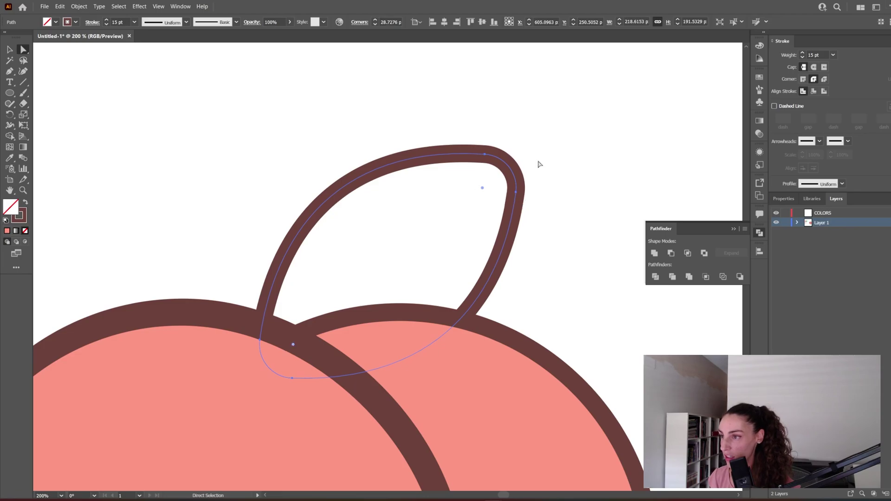
# Create a mirrored copy of the leaf outline on the opposite side of the notch, crossing the first leaf at its base
pyautogui.press('v')
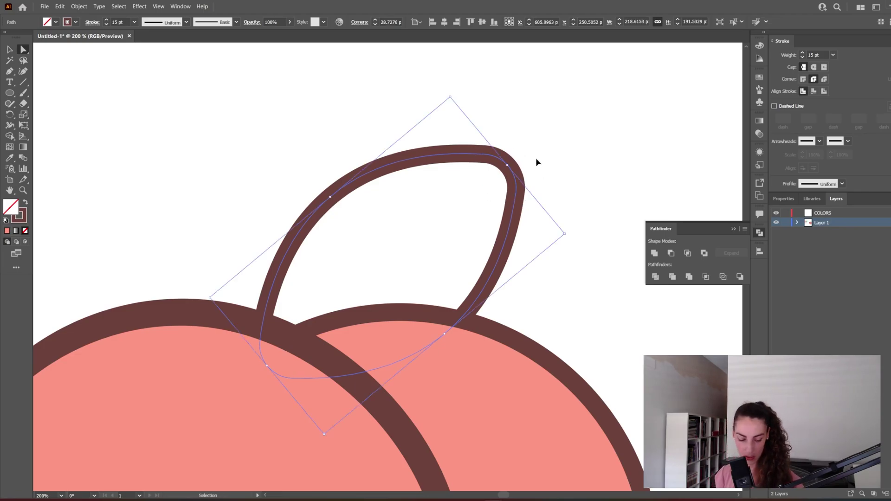
pyautogui.hotkey('ctrl', '-')
pyautogui.hotkey('ctrl', '-')
pyautogui.hotkey('ctrl', '-')
pyautogui.moveTo(536, 161); pyautogui.dragTo(551, 103)
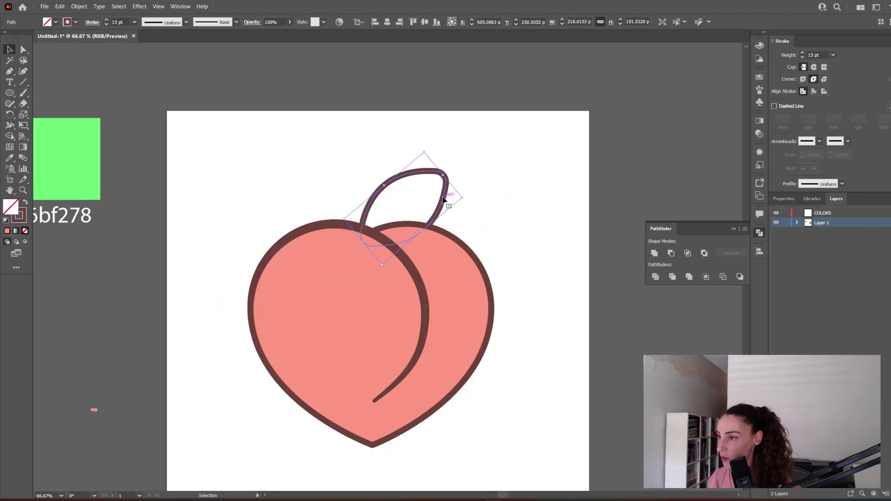
pyautogui.moveTo(451, 172); pyautogui.dragTo(238, 185)
pyautogui.moveTo(358, 196); pyautogui.dragTo(365, 189)
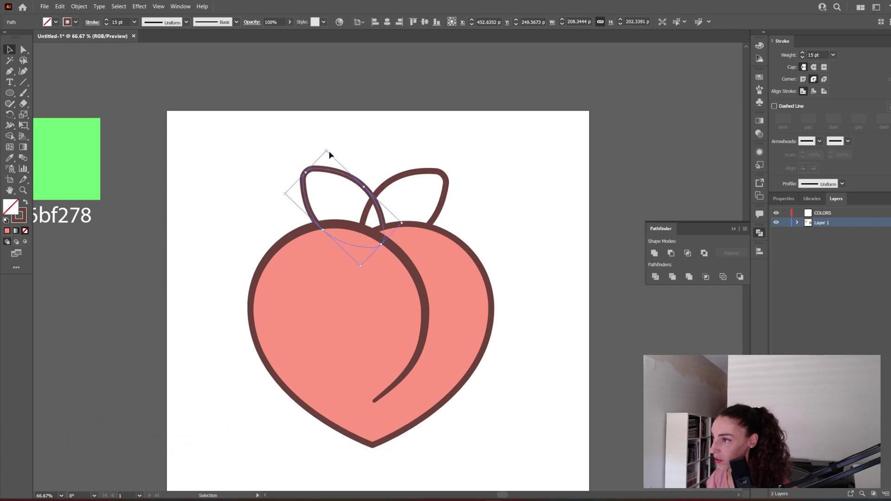
pyautogui.click(315, 152)
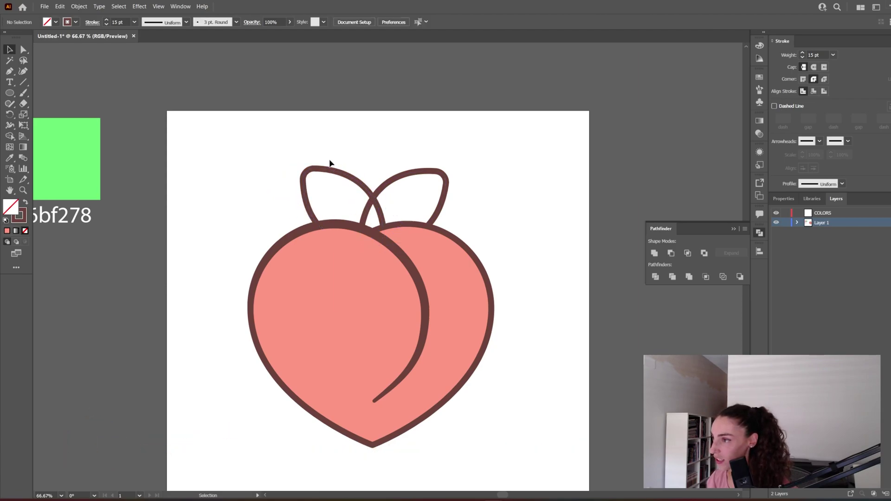
# Rotate the mirrored leaf further outward and settle it slightly lower against the top of the fruit
pyautogui.click(328, 167)
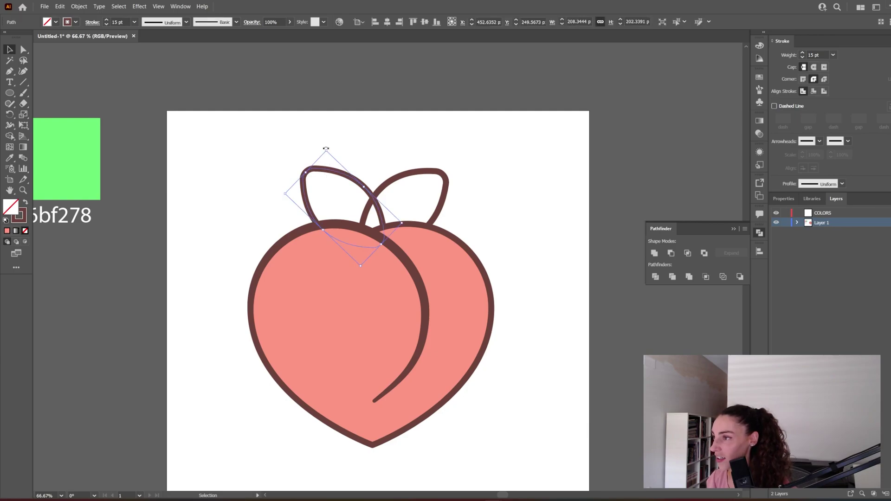
pyautogui.moveTo(325, 148); pyautogui.dragTo(317, 152)
pyautogui.moveTo(344, 179); pyautogui.dragTo(340, 185)
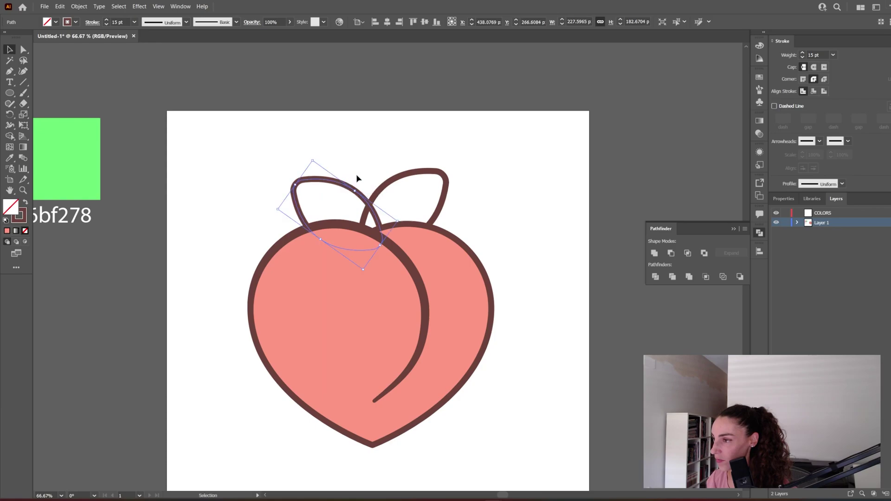
pyautogui.scroll(-3, 358, 183)
pyautogui.hscroll(-1, 357, 183)
pyautogui.click(414, 108)
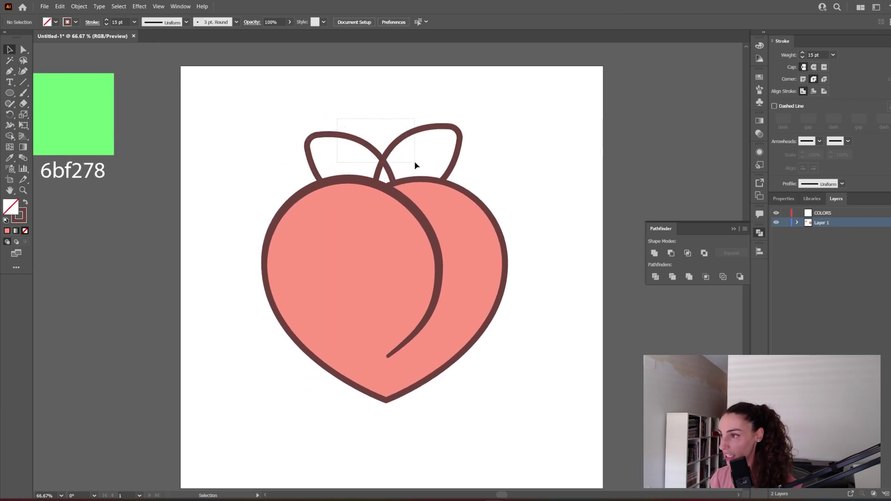
# Duplicate both leaf outlines in place and give the copies the 6bf278 green fill without a stroke using the Eyedropper
pyautogui.moveTo(415, 165); pyautogui.dragTo(409, 162)
pyautogui.hotkey('ctrl', 'shift', 'v')
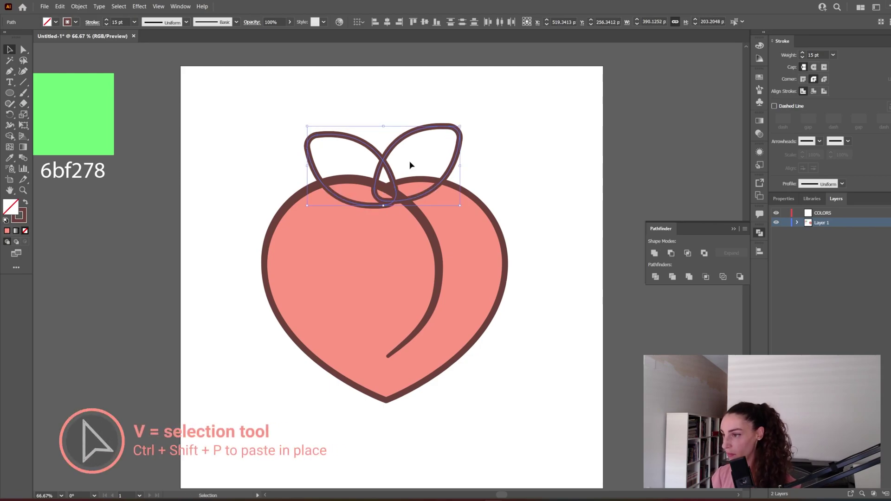
pyautogui.press('i')
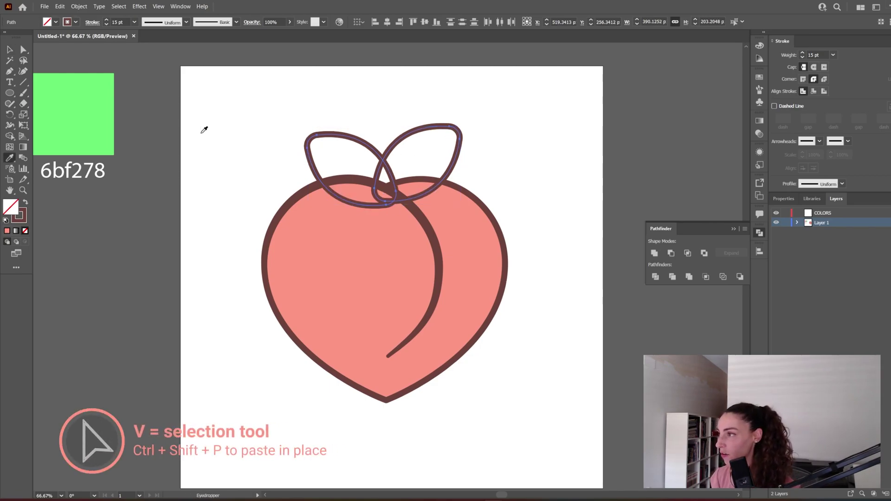
pyautogui.click(107, 105)
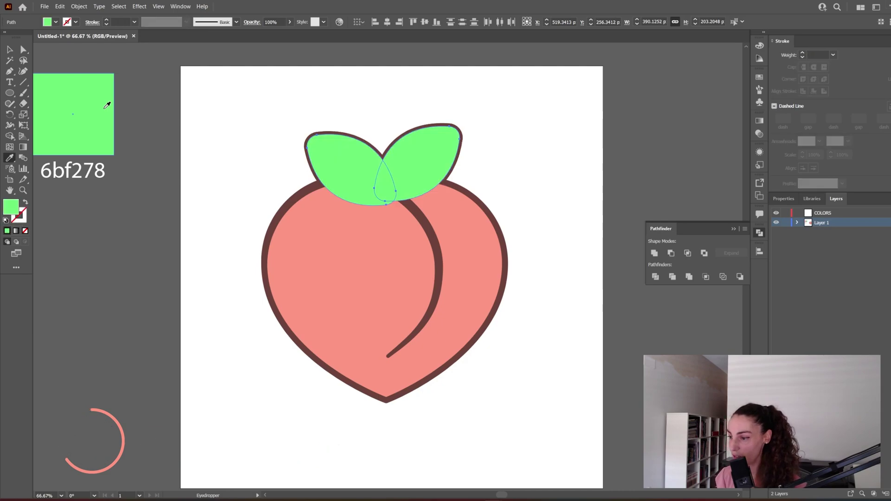
pyautogui.press('v')
pyautogui.hotkey('ctrl', 'shift', 'a')
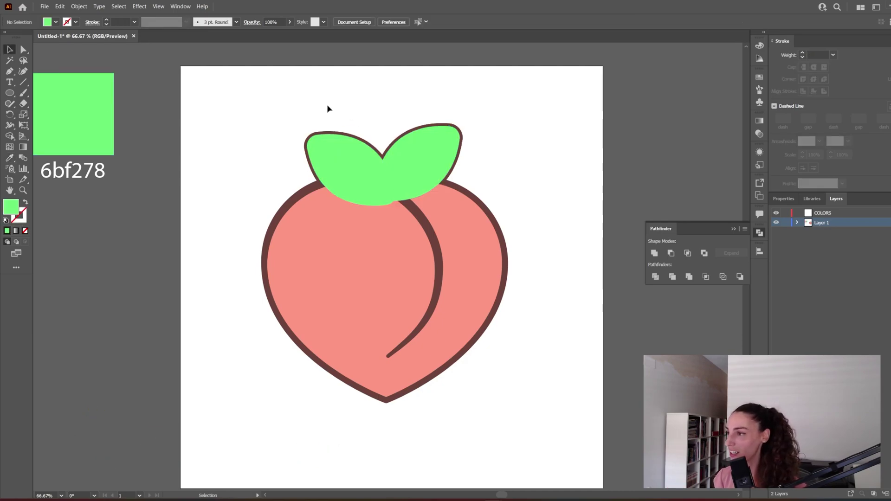
# Send the green leaf shapes and their outlines to the back, behind the fruit
pyautogui.click(455, 163)
pyautogui.rightClick(426, 136)
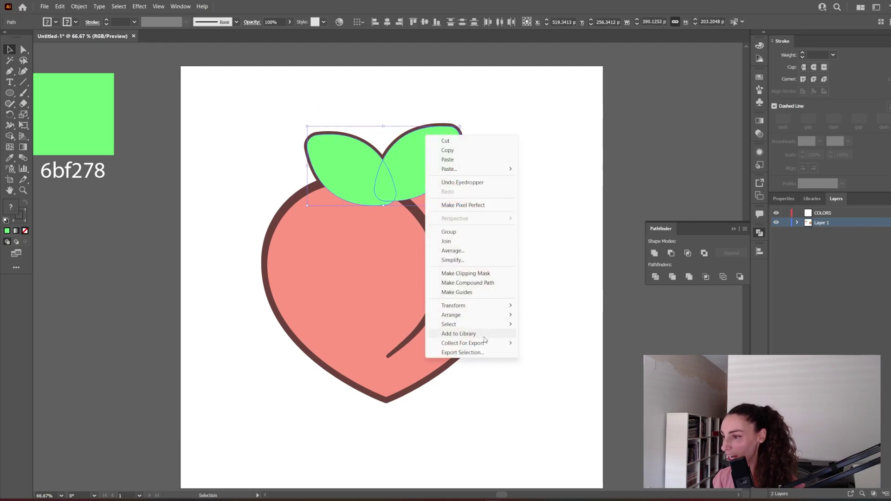
pyautogui.click(543, 343)
pyautogui.click(445, 98)
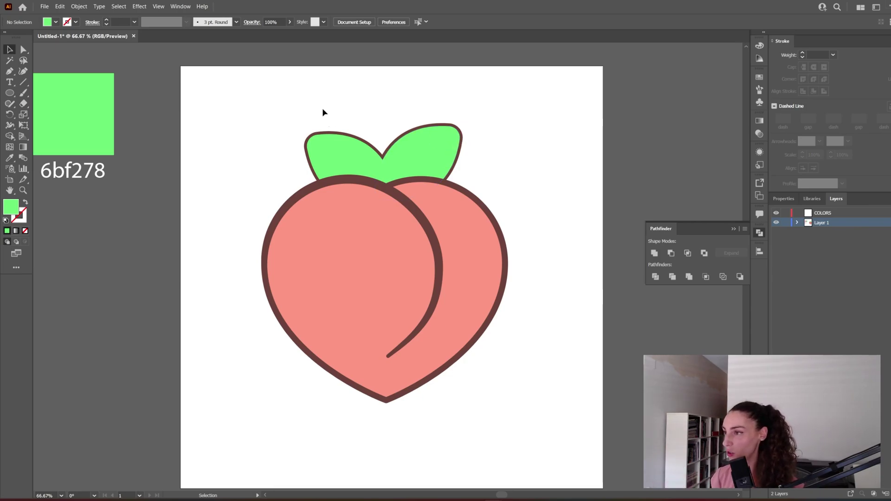
# Select shapes of both leaves and send them to the back, placing the right leaf's fill behind its outline
pyautogui.click(343, 152)
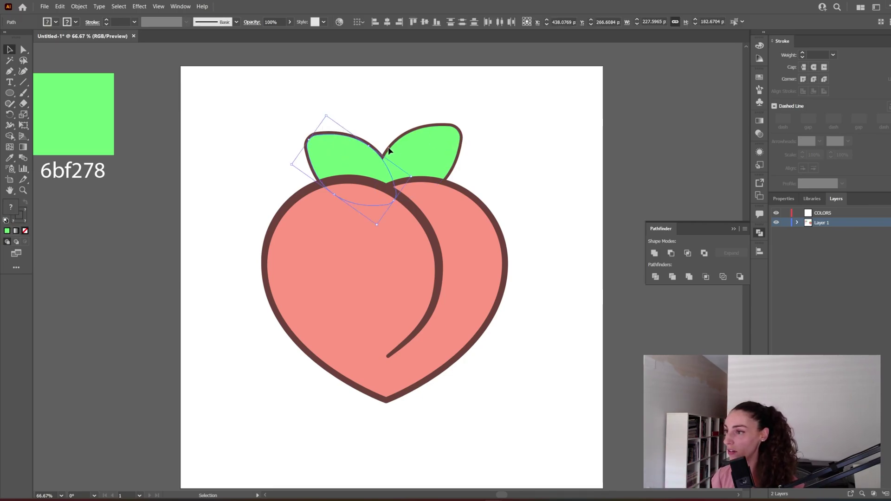
pyautogui.keyDown('shift'); pyautogui.click(428, 151); pyautogui.keyUp('shift')
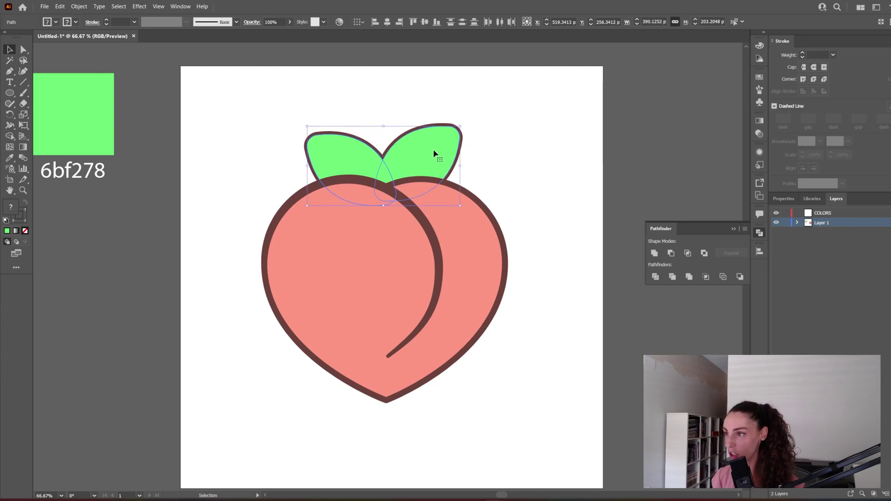
pyautogui.rightClick(431, 140)
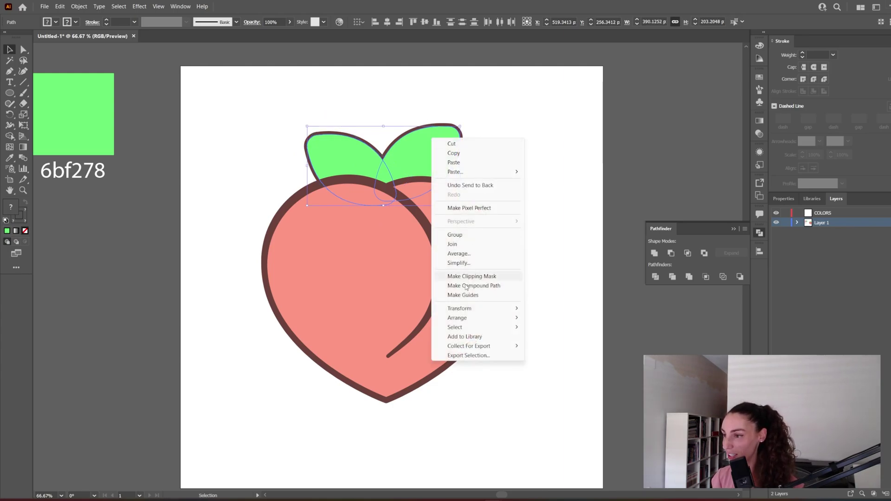
pyautogui.moveTo(464, 318)
pyautogui.click(543, 346)
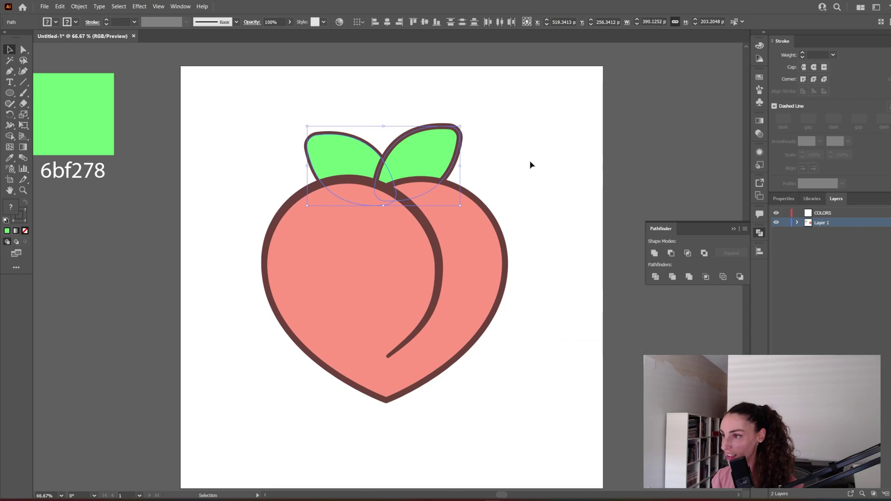
pyautogui.click(531, 164)
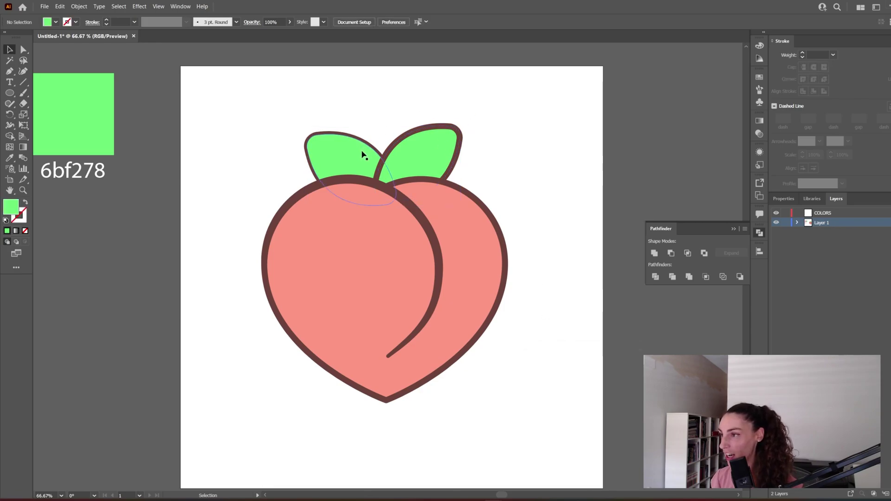
# Send the left leaf's green fill to the back, behind its own outline
pyautogui.click(337, 159)
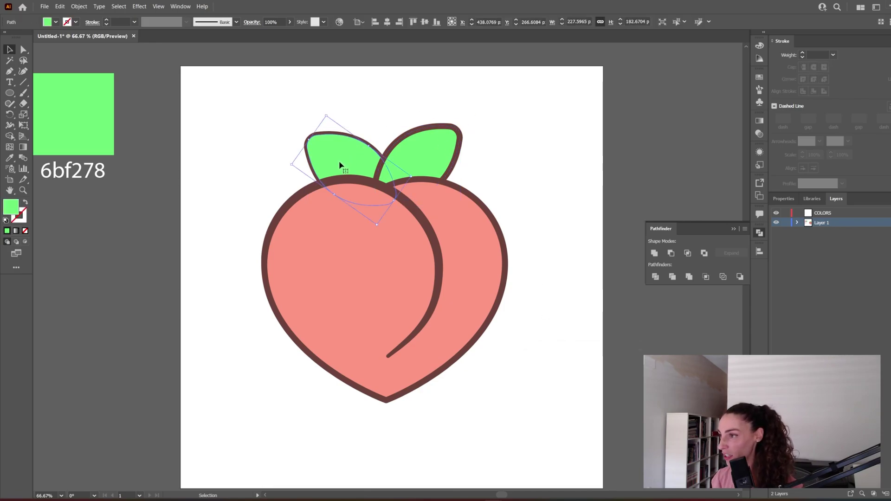
pyautogui.moveTo(342, 162); pyautogui.dragTo(349, 150)
pyautogui.hotkey('ctrl', 'z')
pyautogui.rightClick(348, 158)
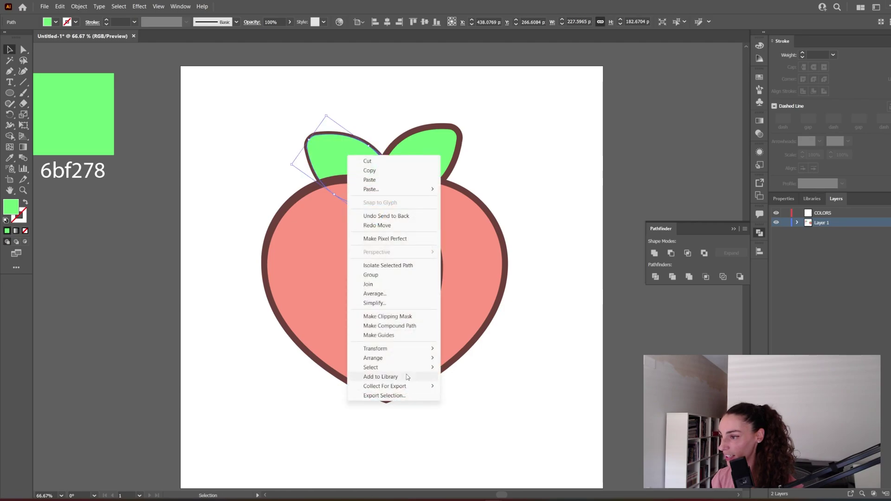
pyautogui.moveTo(373, 358)
pyautogui.click(482, 386)
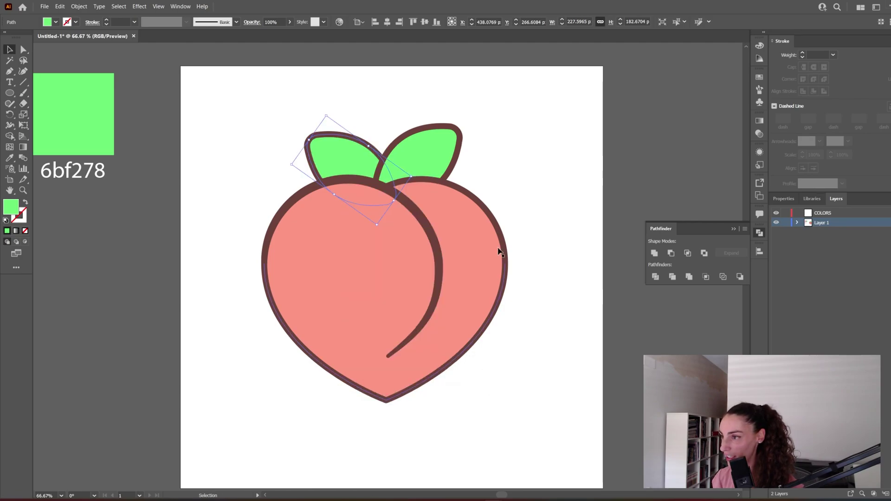
pyautogui.click(505, 184)
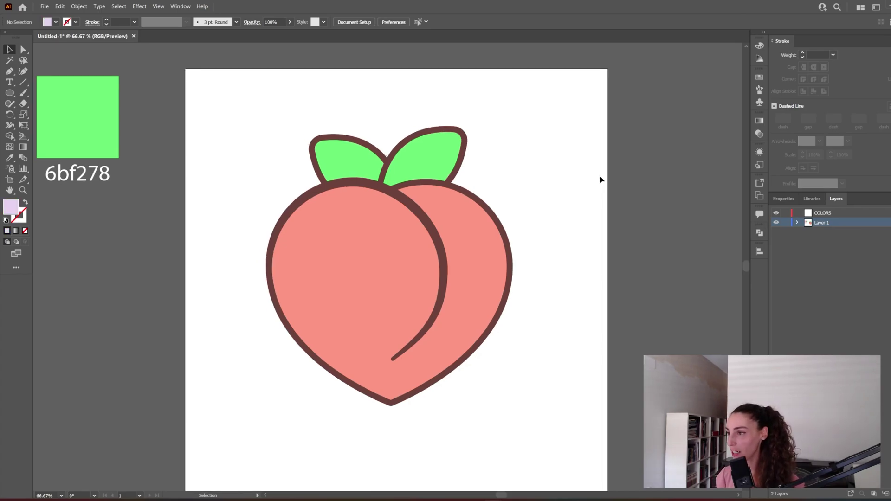
# Place both leaf fill shapes in front of the artwork and colour them with the e9d3f2 lavender swatch using the Eyedropper
pyautogui.click(438, 165)
pyautogui.keyDown('shift'); pyautogui.click(344, 171); pyautogui.keyUp('shift')
pyautogui.hotkey('ctrl', 'shift', ']')
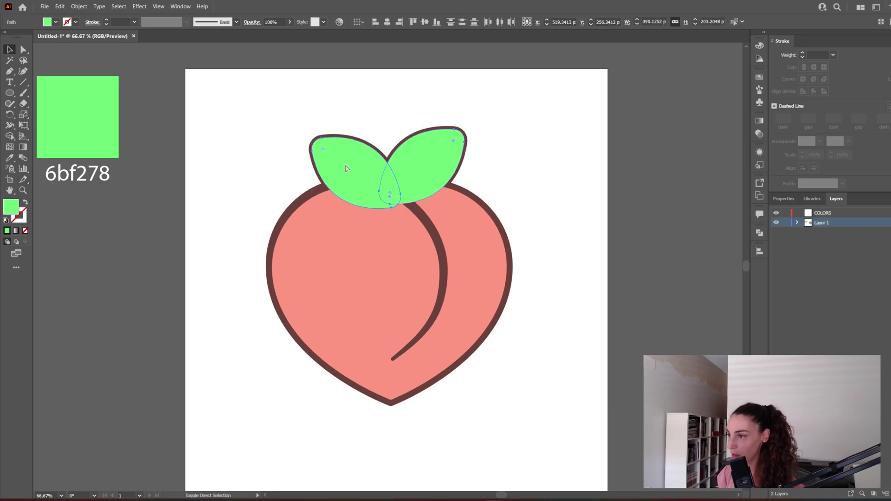
pyautogui.hotkey('ctrl', '-')
pyautogui.press('i')
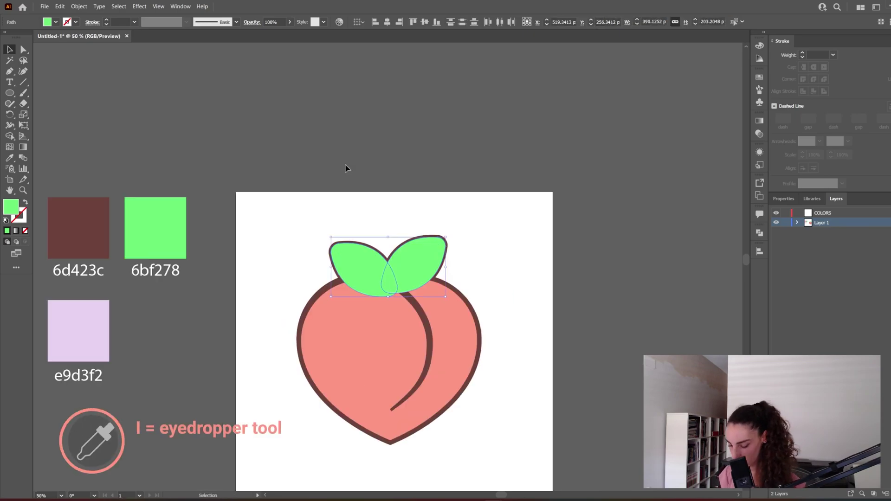
pyautogui.click(71, 314)
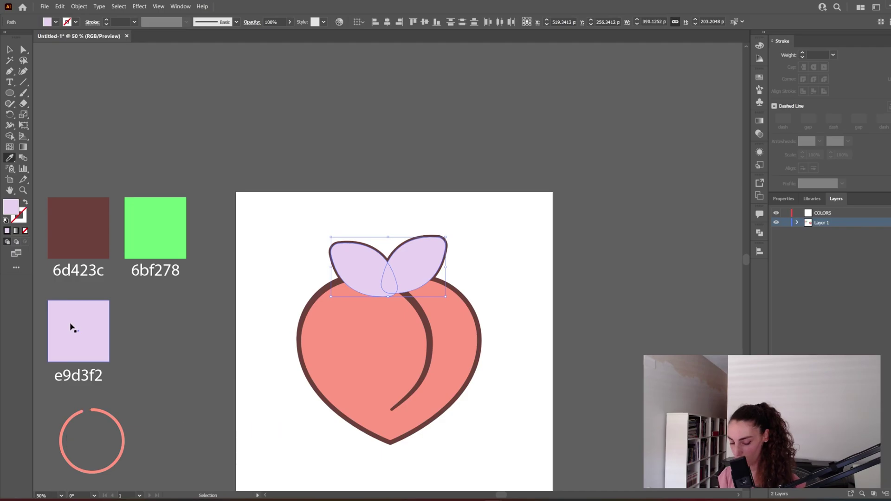
pyautogui.hotkey('ctrl', '+')
pyautogui.press('v')
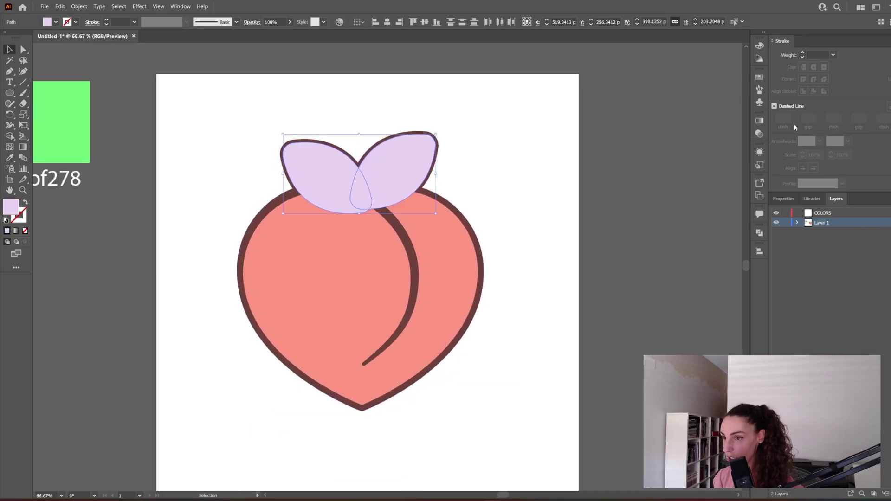
# Set the blending mode of the two lavender leaf overlays to Multiply
pyautogui.click(760, 134)
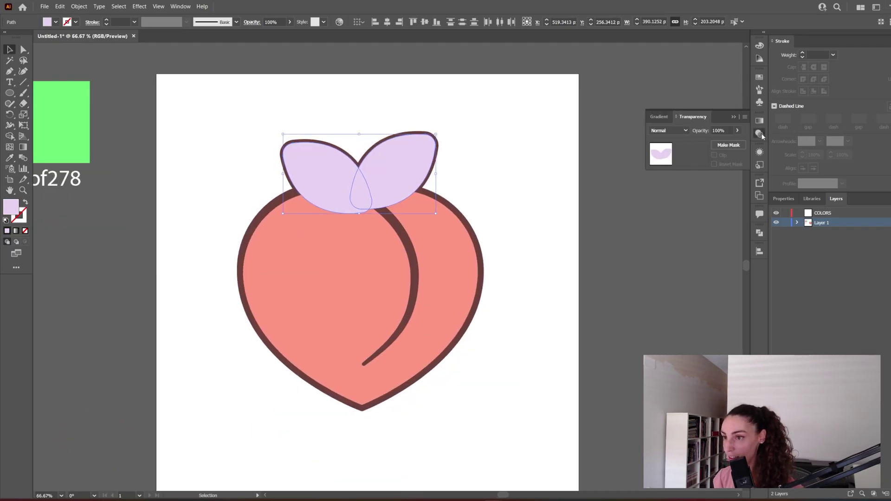
pyautogui.click(676, 131)
pyautogui.click(664, 173)
pyautogui.click(511, 165)
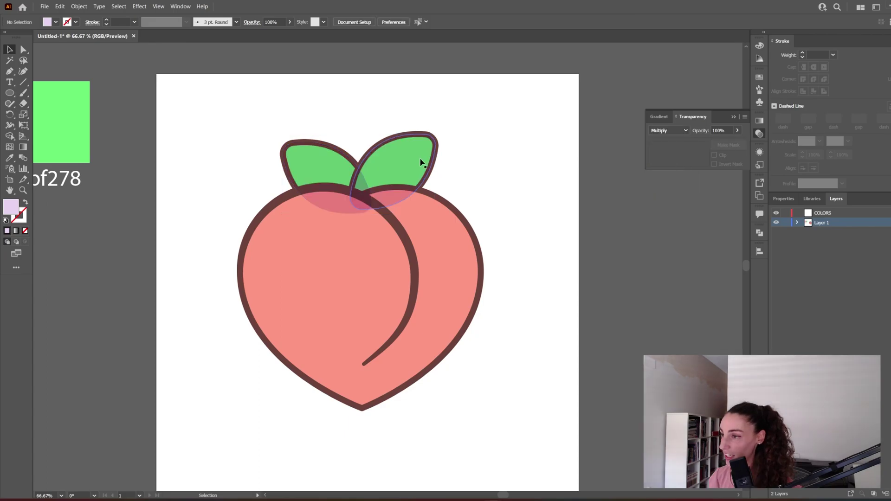
# Duplicate the right leaf's lavender overlay slightly down and to the left, and reduce both copies to their overlap with Pathfinder Intersect
pyautogui.click(420, 157)
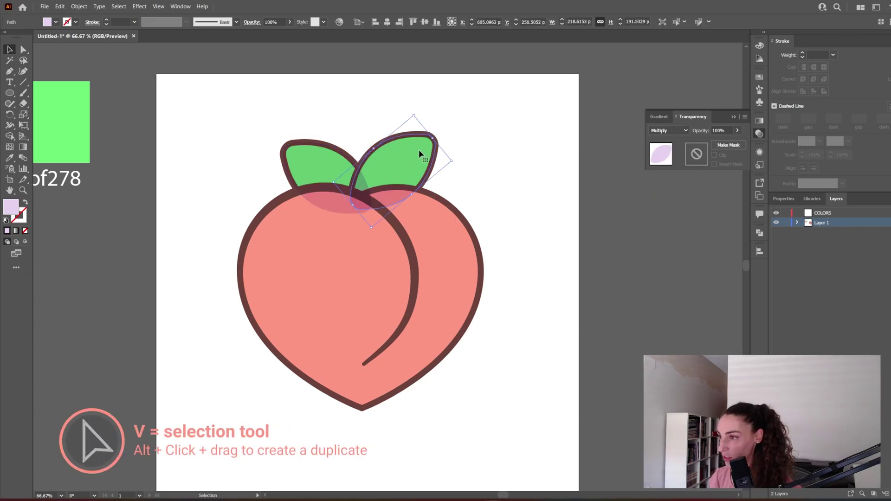
pyautogui.keyDown('alt'); pyautogui.moveTo(421, 151); pyautogui.dragTo(412, 168); pyautogui.keyUp('alt')
pyautogui.keyDown('shift'); pyautogui.click(430, 146); pyautogui.keyUp('shift')
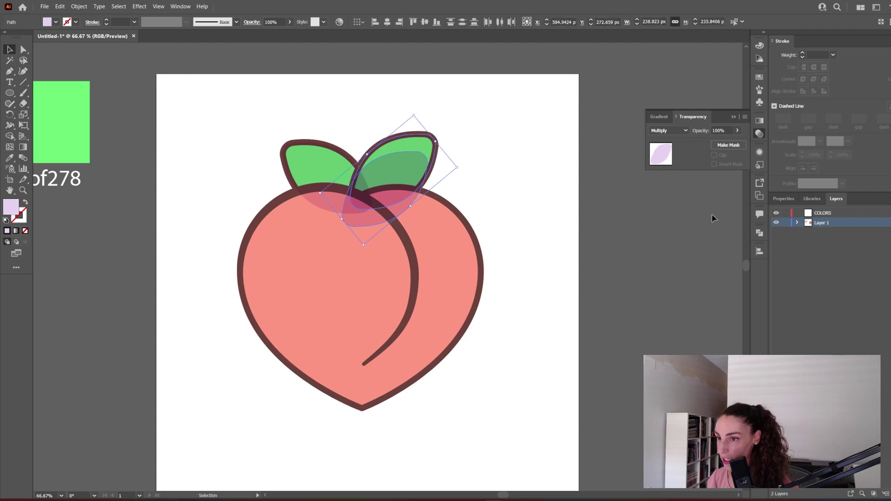
pyautogui.click(759, 232)
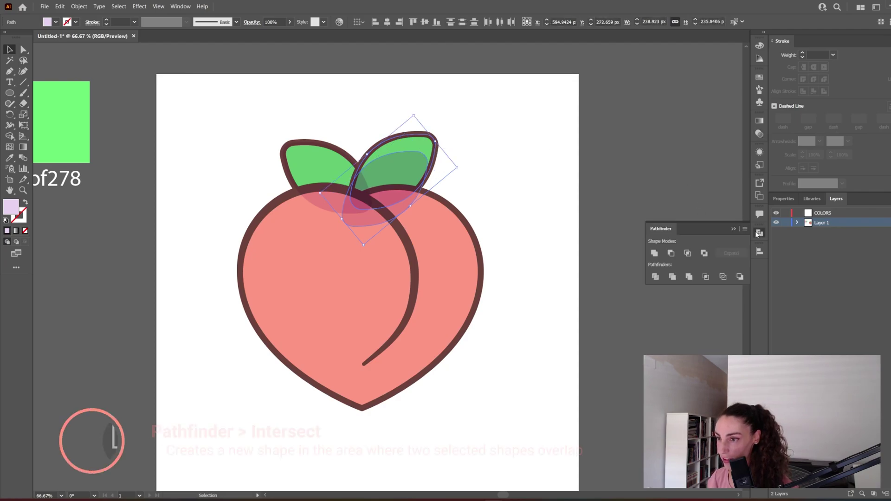
pyautogui.click(688, 254)
pyautogui.click(522, 138)
# Duplicate the left leaf's lavender overlay slightly downward, and reduce both copies to their overlap with Pathfinder Intersect
pyautogui.click(315, 163)
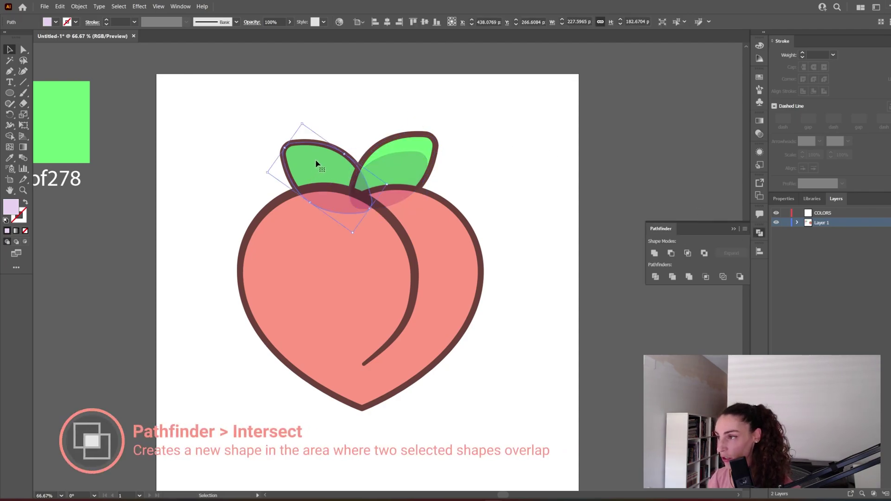
pyautogui.moveTo(318, 162); pyautogui.dragTo(313, 178)
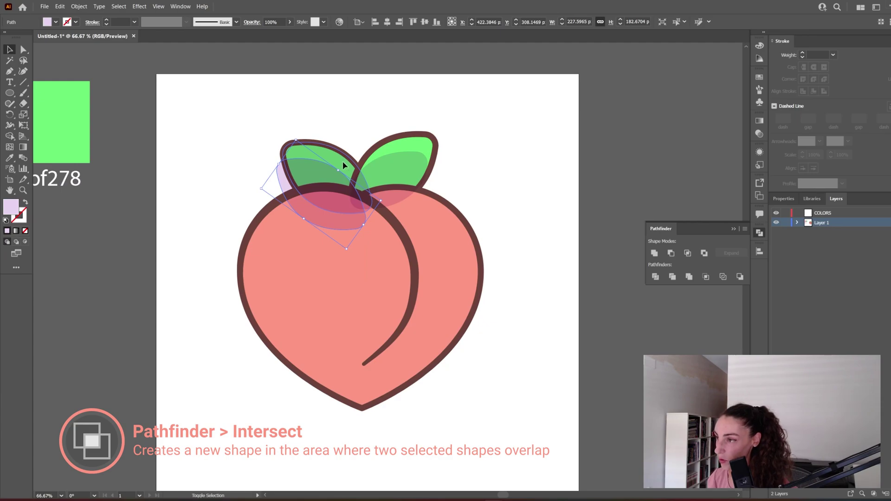
pyautogui.keyDown('shift'); pyautogui.click(342, 160); pyautogui.keyUp('shift')
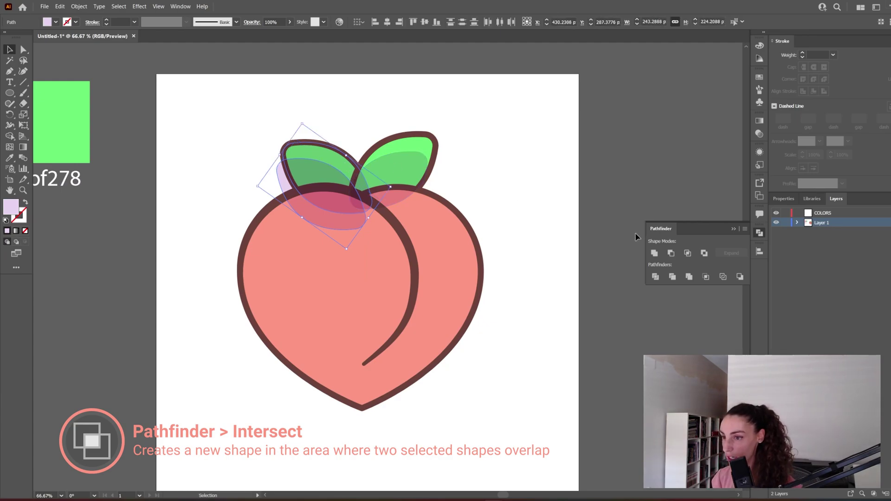
pyautogui.click(687, 254)
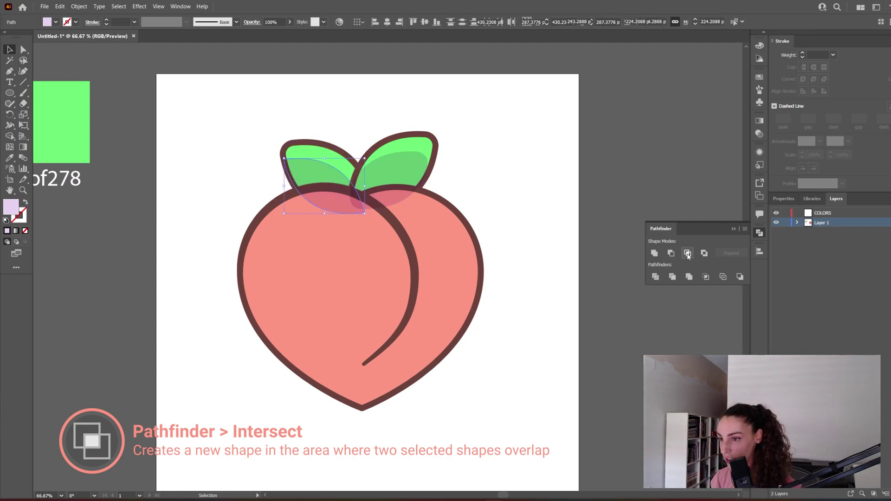
pyautogui.click(506, 113)
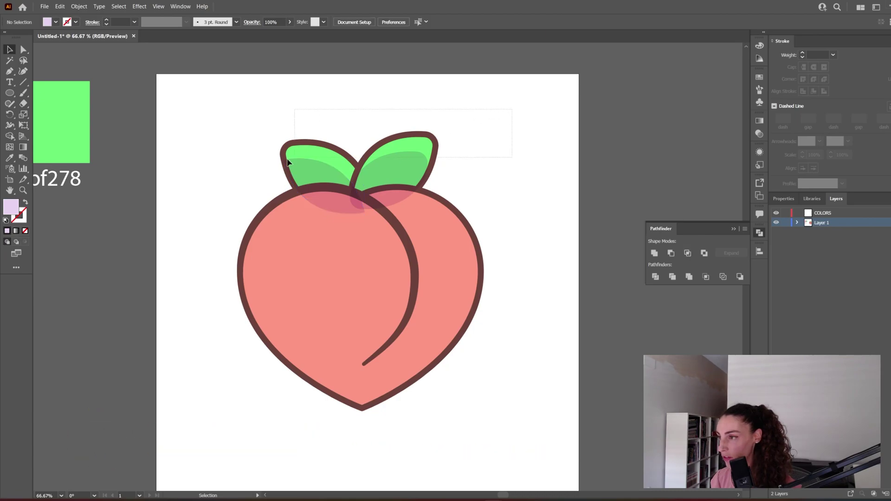
# Select all the leaf fills, outlines and shading shapes together and send them to the back, behind the fruit
pyautogui.click(392, 159)
pyautogui.rightClick(394, 158)
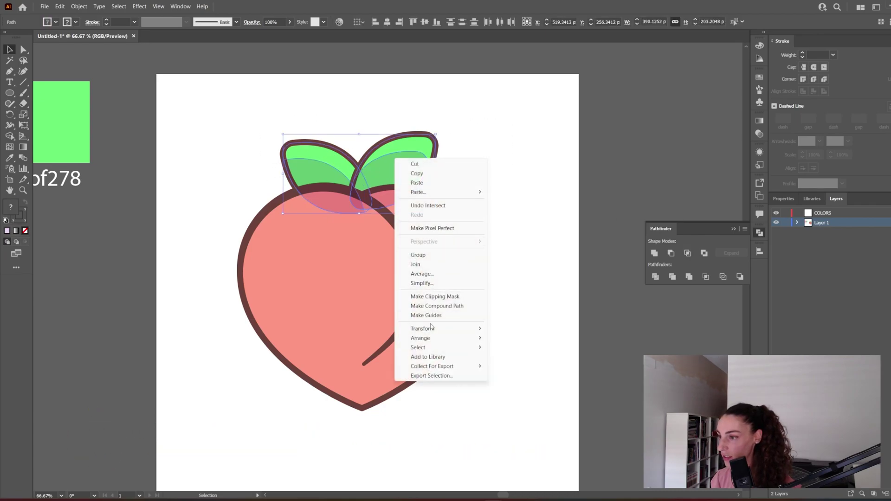
pyautogui.moveTo(429, 339)
pyautogui.click(529, 367)
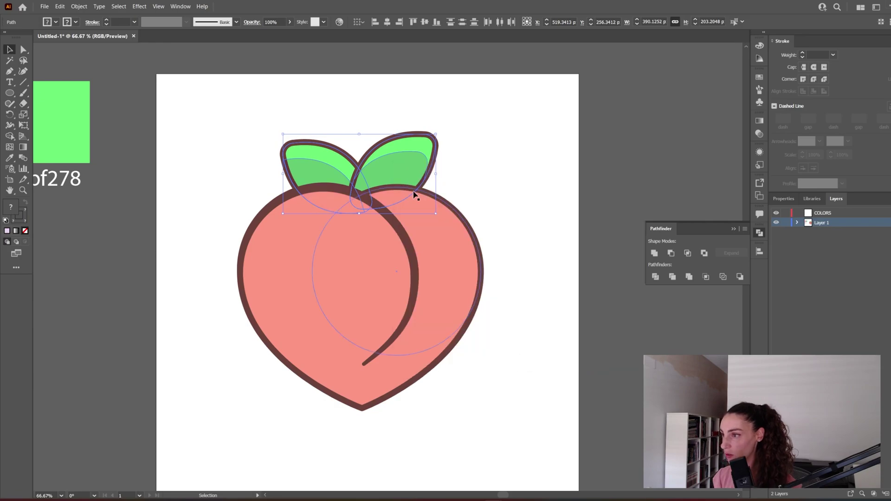
pyautogui.click(528, 147)
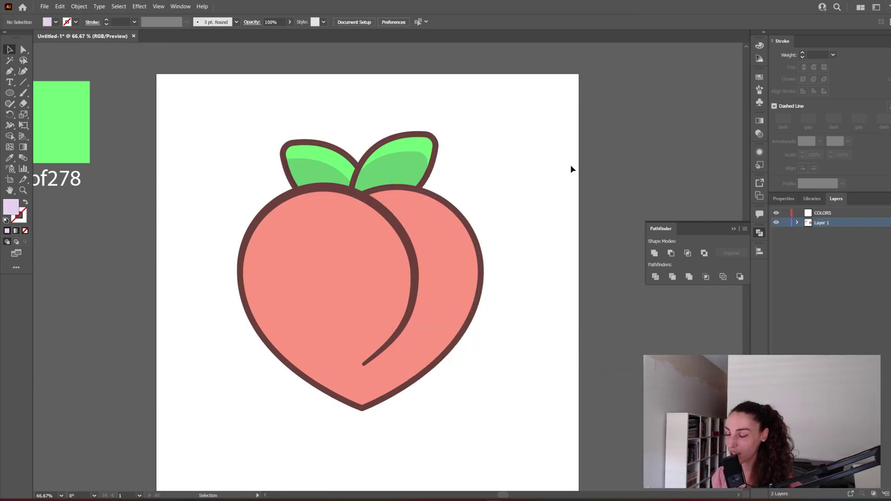
# Paste a copy of the left fruit circle in place on top and give it the leaf shading's Multiply lavender with the Eyedropper
pyautogui.click(325, 203)
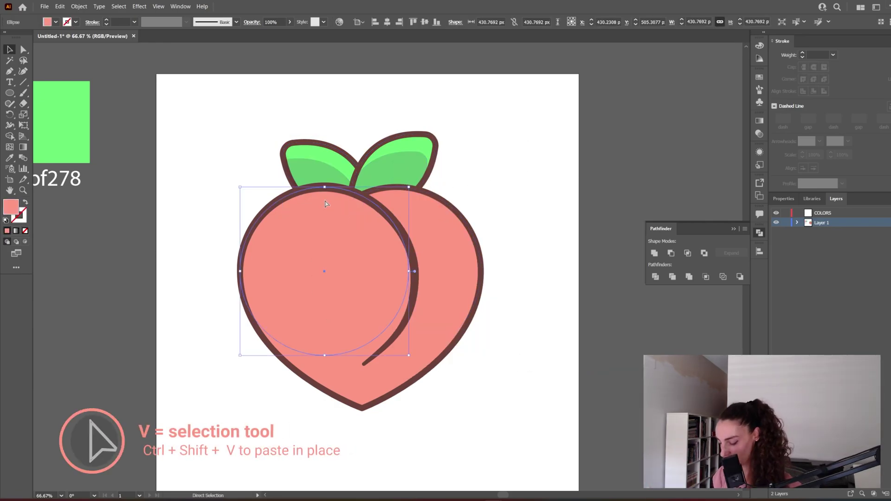
pyautogui.press('i')
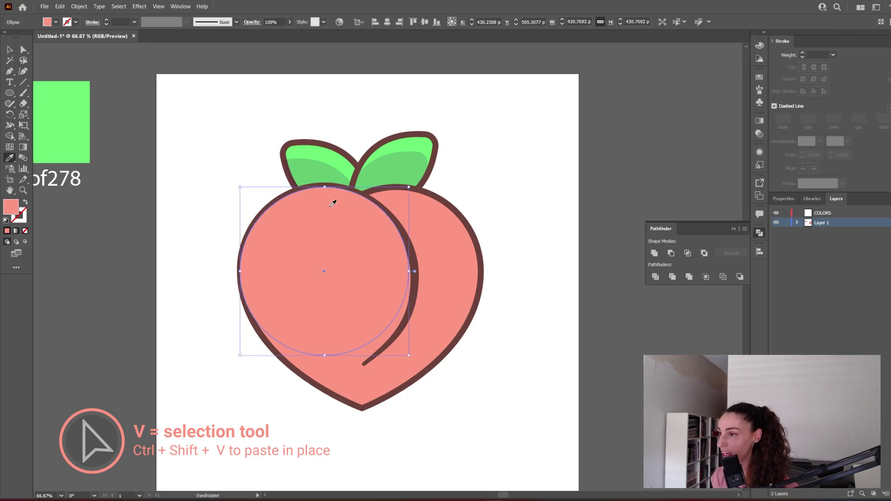
pyautogui.click(409, 157)
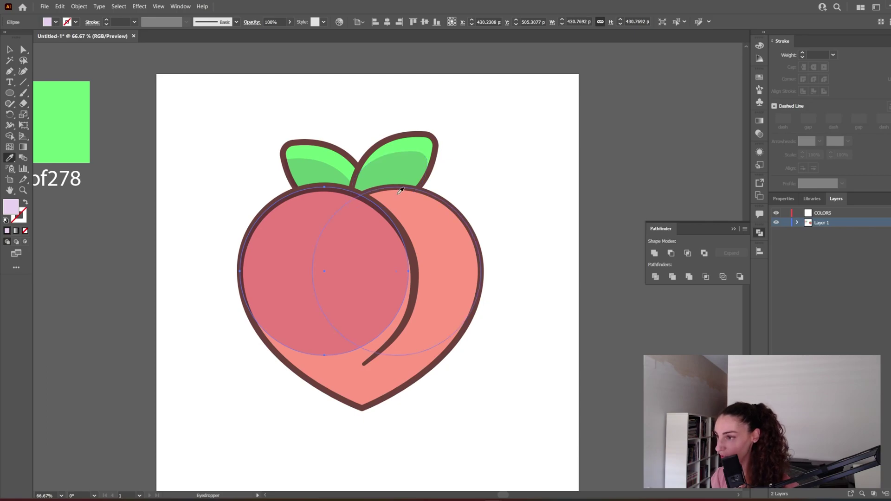
pyautogui.press('v')
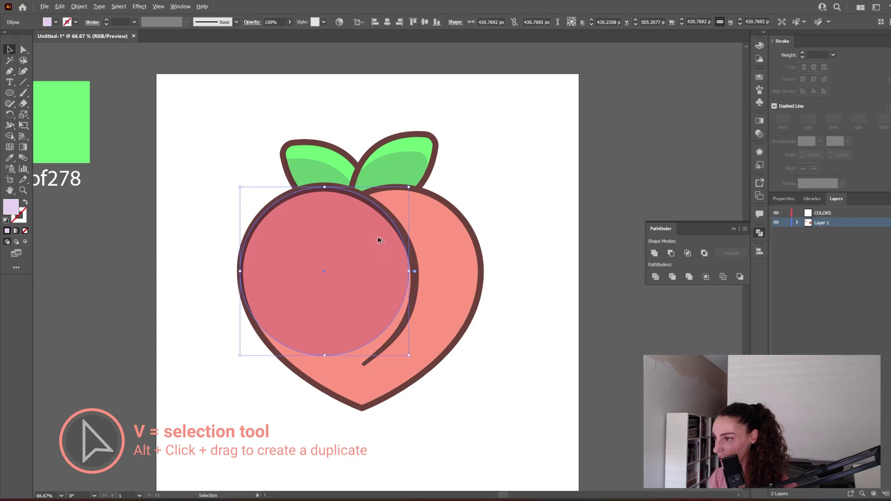
# Offset a duplicate of the left lavender circle down and to the left, and reshape the original's right edge to follow the crease
pyautogui.moveTo(376, 245); pyautogui.dragTo(366, 262)
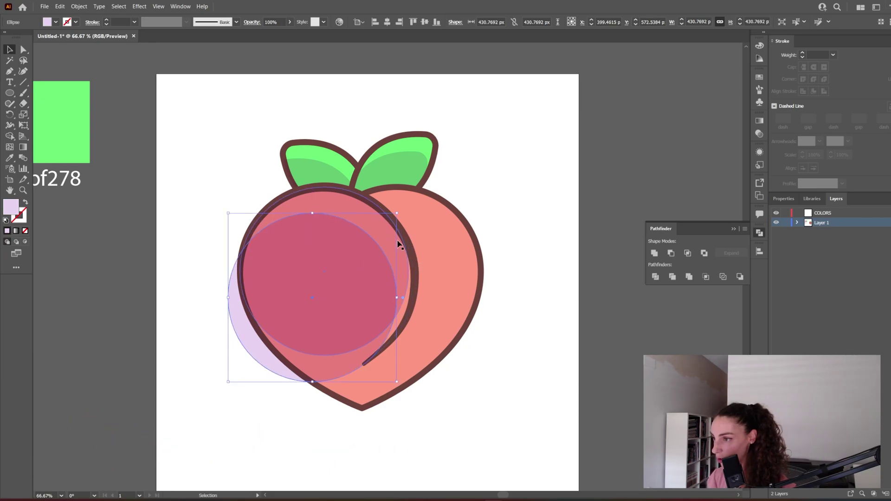
pyautogui.press('a')
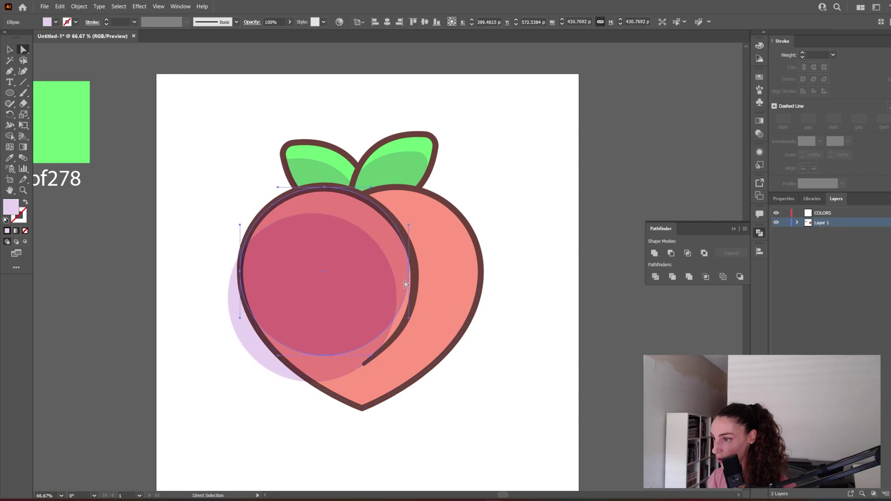
pyautogui.moveTo(408, 276); pyautogui.dragTo(414, 274)
pyautogui.moveTo(415, 318); pyautogui.dragTo(411, 354)
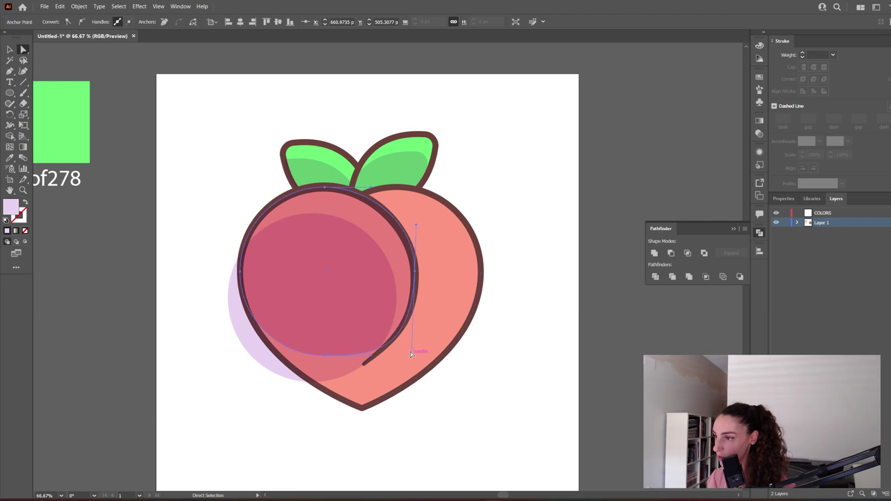
# Paste the right fruit circle in place on top with the leaf shading's Multiply lavender, and offset a duplicate down and to the left
pyautogui.click(433, 223)
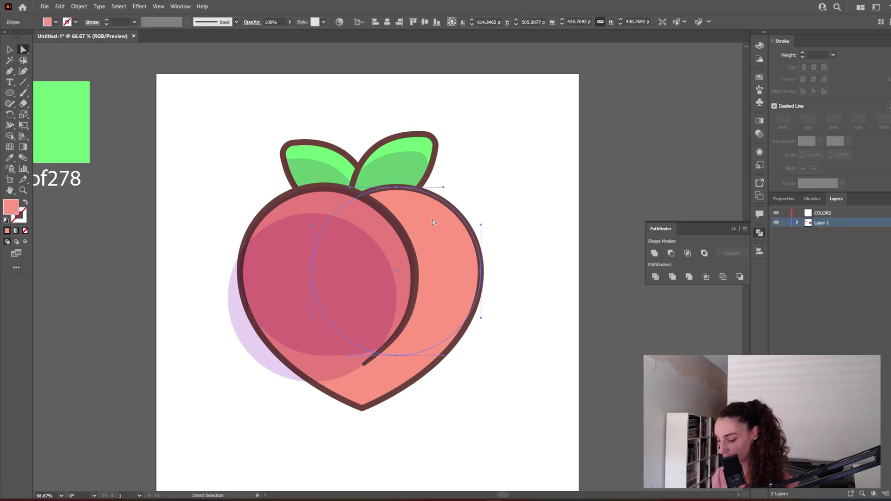
pyautogui.hotkey('ctrl', 'shift', ']')
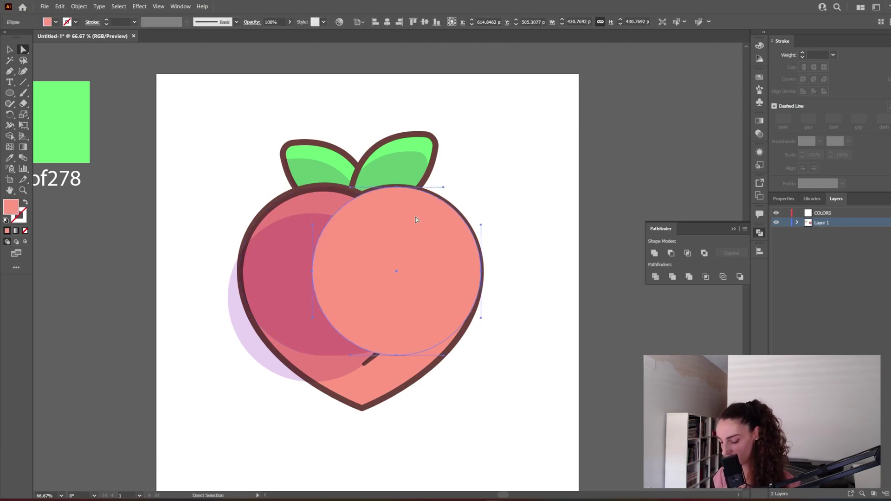
pyautogui.press('i')
pyautogui.click(402, 161)
pyautogui.press('v')
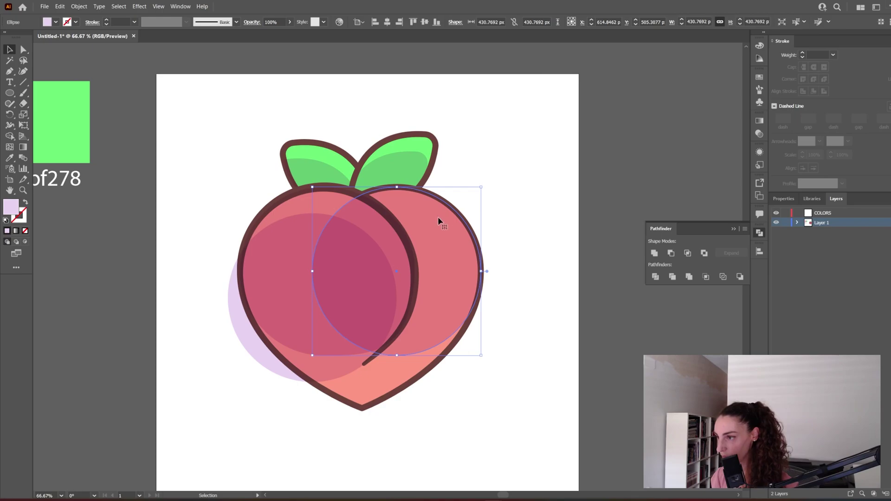
pyautogui.moveTo(449, 229); pyautogui.dragTo(438, 255)
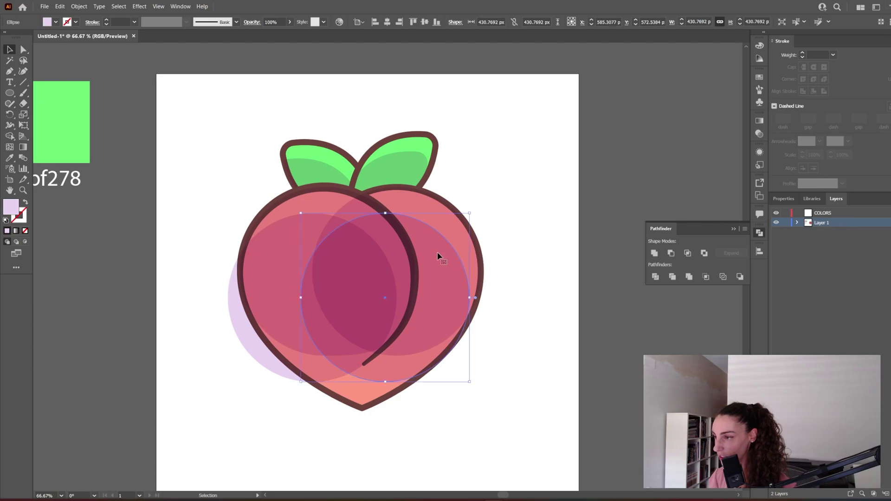
# Subtract the offset lavender circle from the original one on both fruit halves with Pathfinder Minus Front to form crescent shadows
pyautogui.click(328, 202)
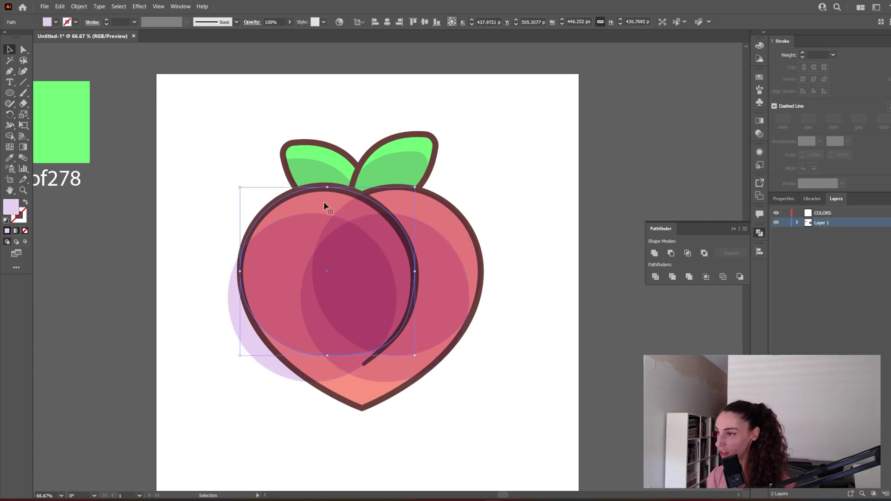
pyautogui.keyDown('shift'); pyautogui.click(299, 232); pyautogui.keyUp('shift')
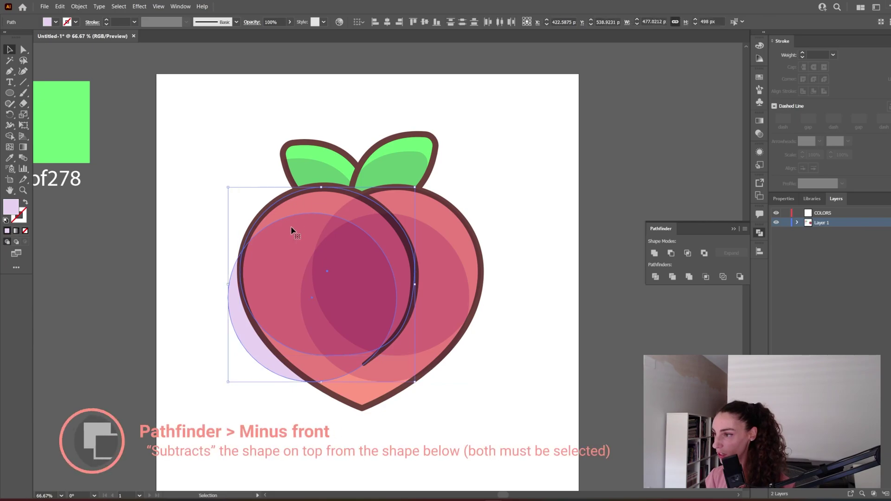
pyautogui.click(670, 253)
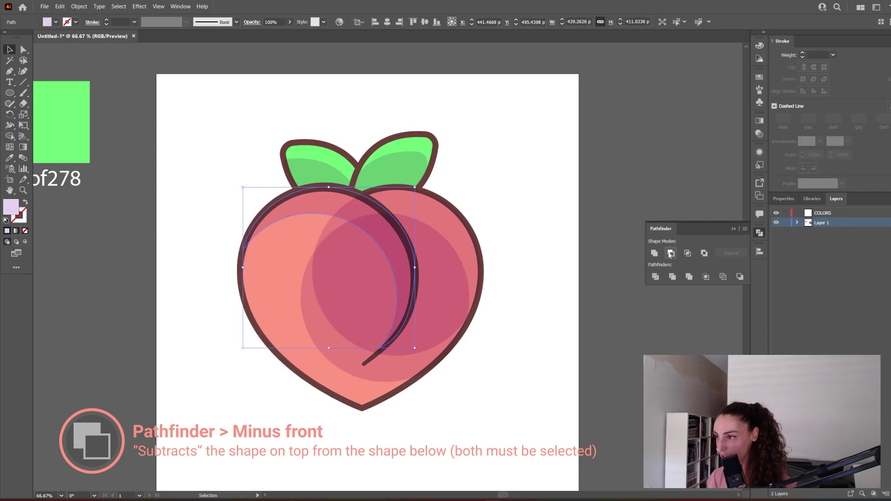
pyautogui.click(458, 232)
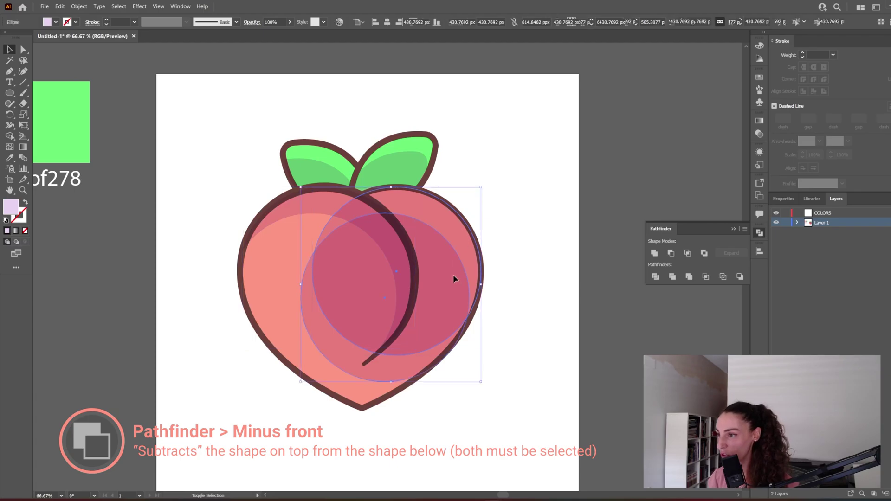
pyautogui.click(671, 257)
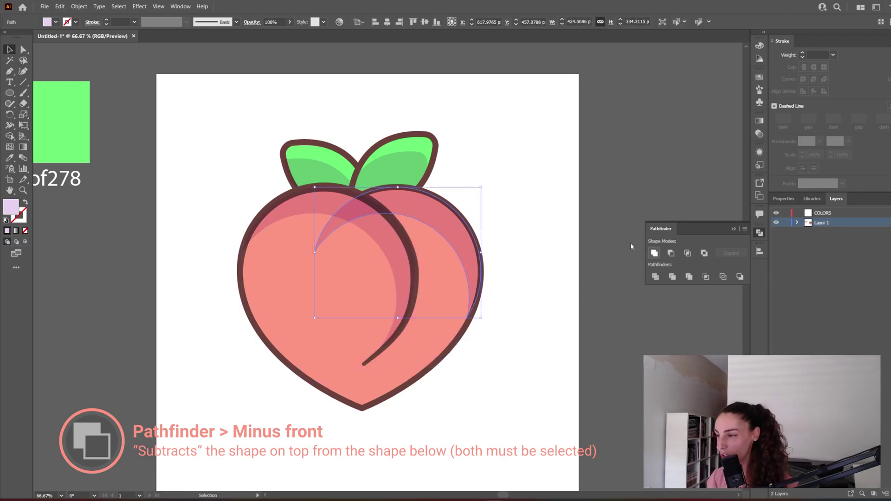
pyautogui.click(503, 204)
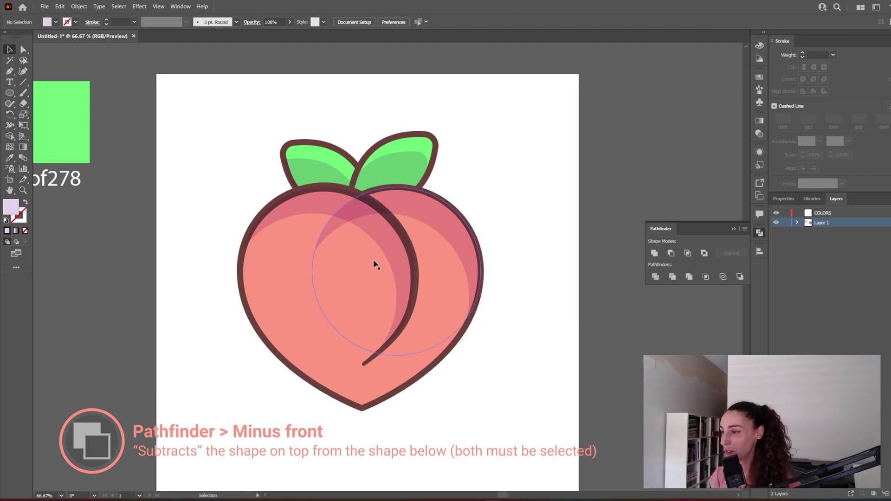
# Paste a copy of the left fruit circle in place on top and subtract it from the right crescent shadow with Minus Front
pyautogui.click(304, 239)
pyautogui.hotkey('ctrl', 'shift', ']')
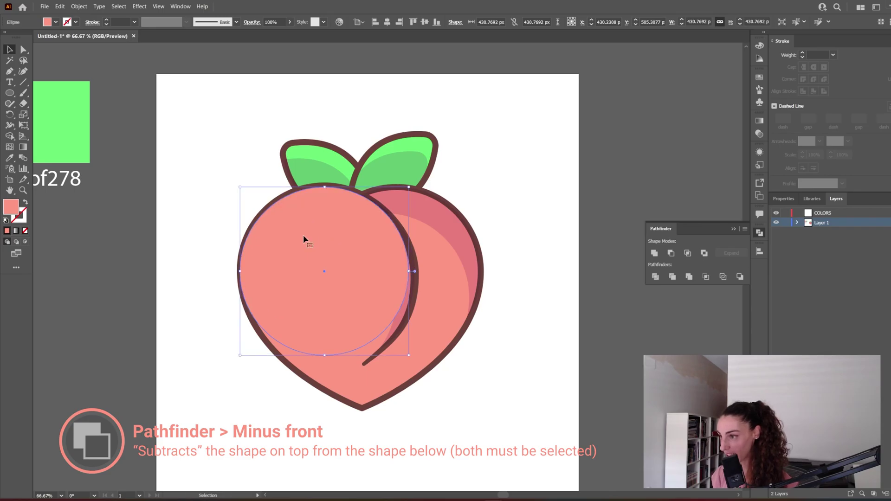
pyautogui.keyDown('shift'); pyautogui.click(445, 214); pyautogui.keyUp('shift')
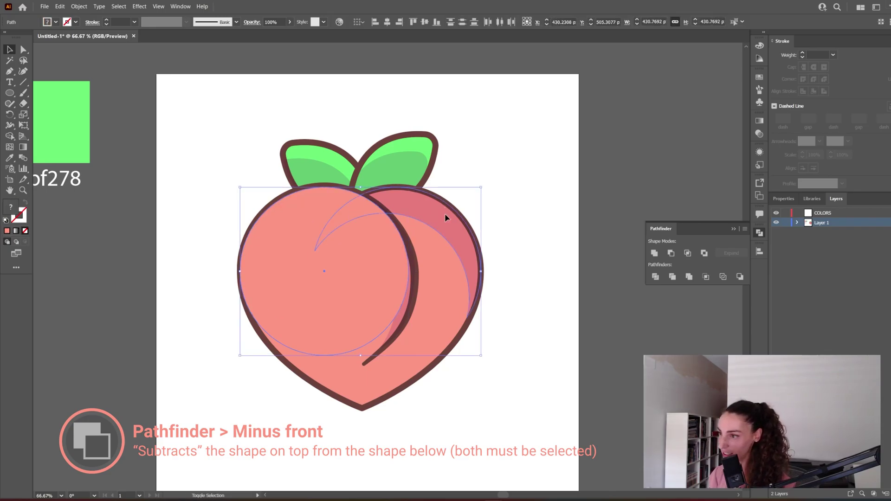
pyautogui.click(671, 255)
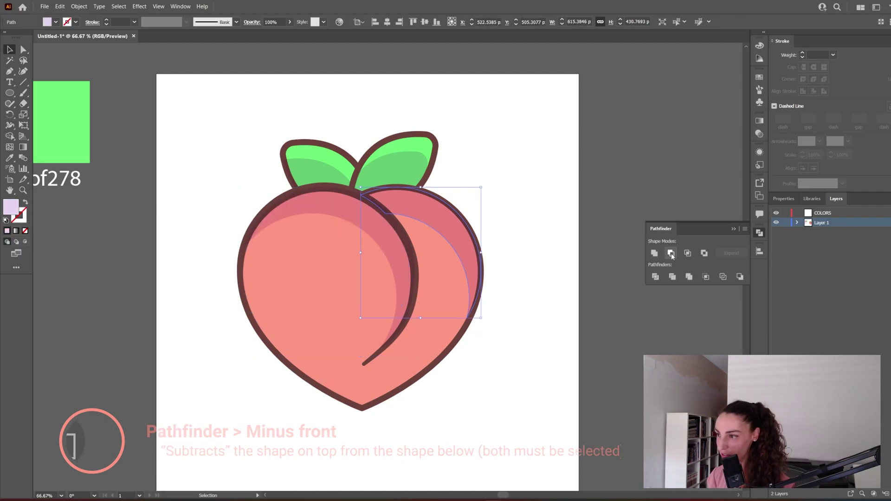
pyautogui.click(507, 193)
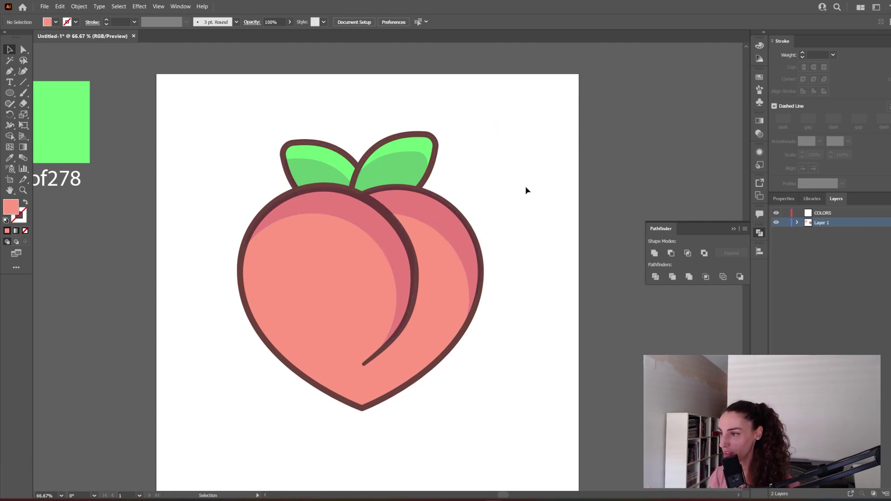
# Unite in-place copies of both fruit circles and the lower body with Pathfinder, and apply the leaf shading's lavender Multiply fill
pyautogui.click(305, 242)
pyautogui.keyDown('shift'); pyautogui.click(436, 255); pyautogui.keyUp('shift')
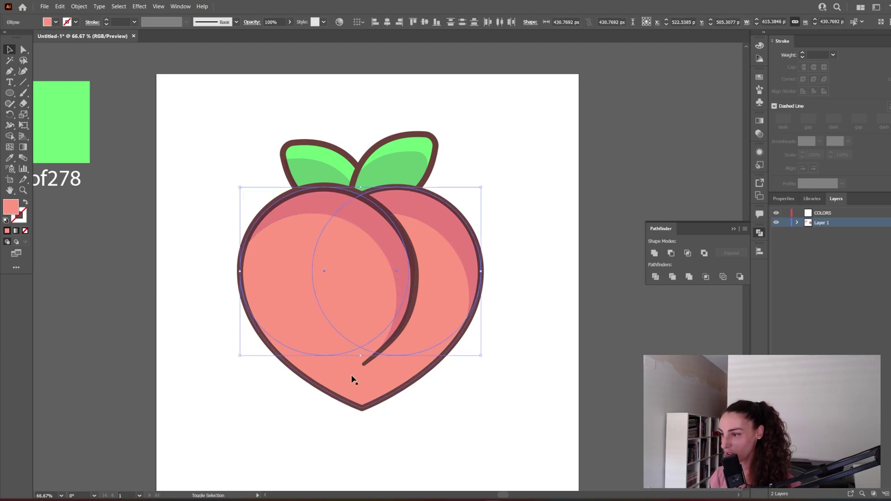
pyautogui.press('a')
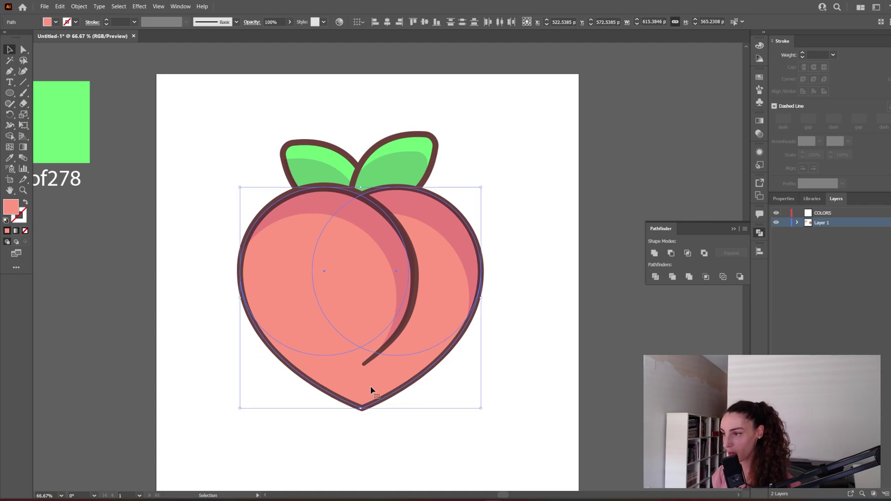
pyautogui.press('v')
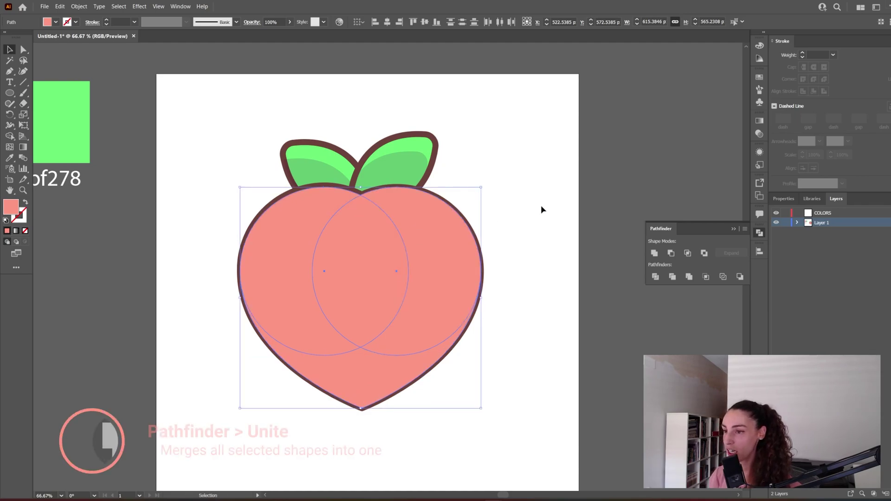
pyautogui.click(654, 253)
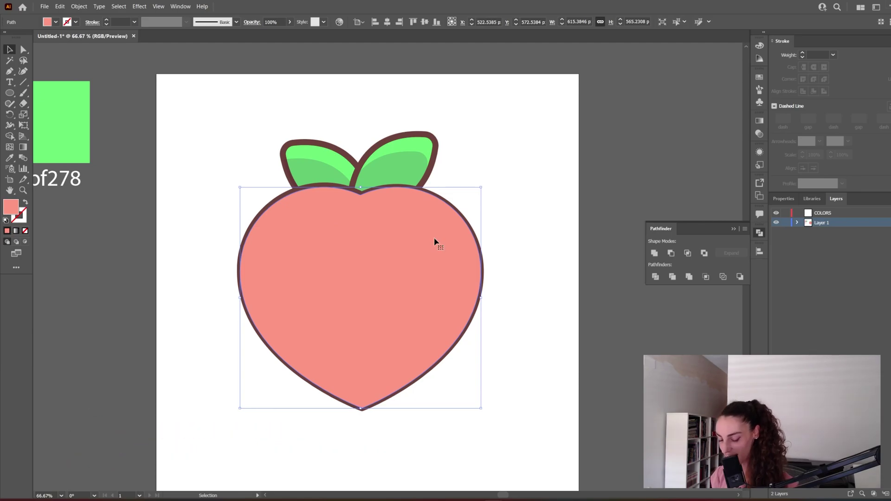
pyautogui.press('i')
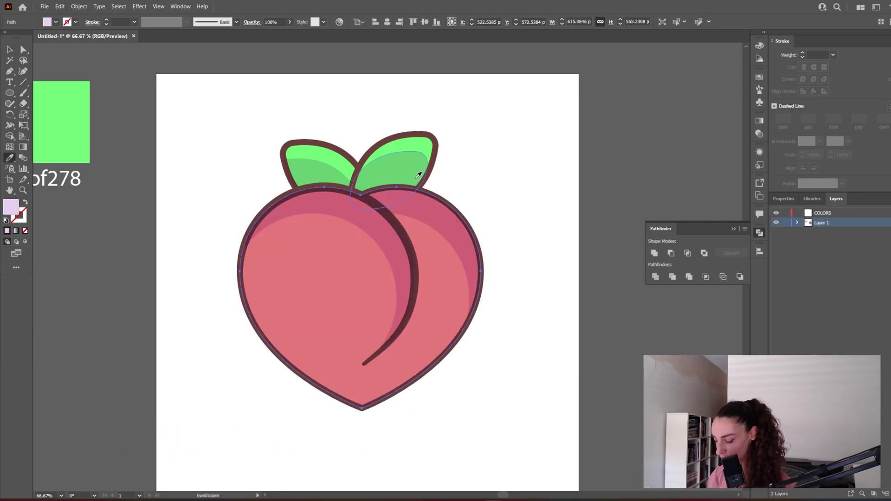
pyautogui.click(427, 273)
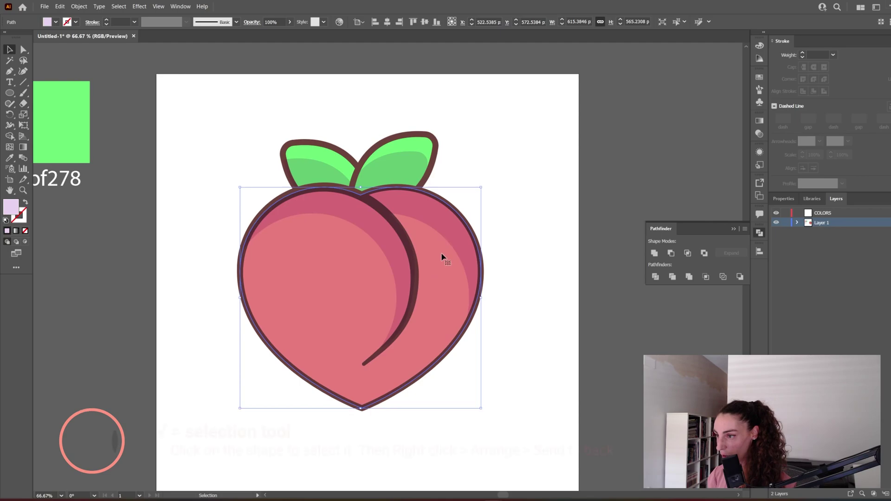
# Send the merged lavender shape to the back, and place the salmon circles and lower body behind it
pyautogui.rightClick(441, 255)
pyautogui.moveTo(492, 210)
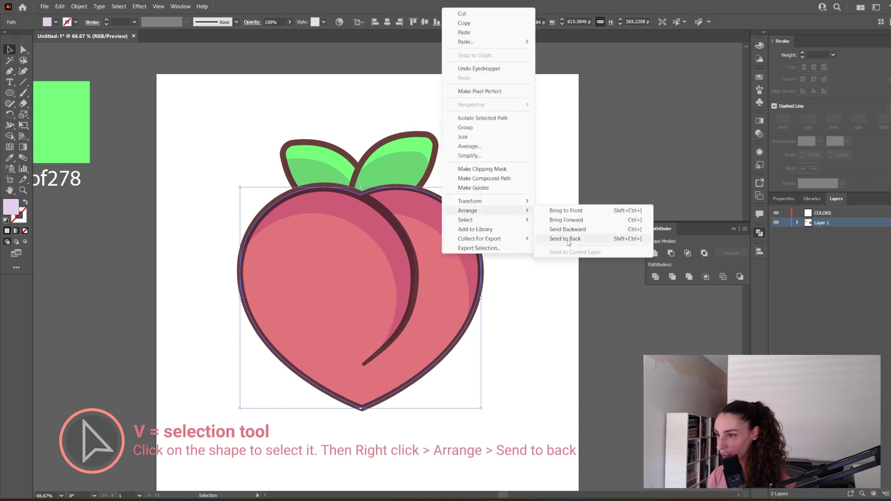
pyautogui.click(567, 238)
pyautogui.click(308, 260)
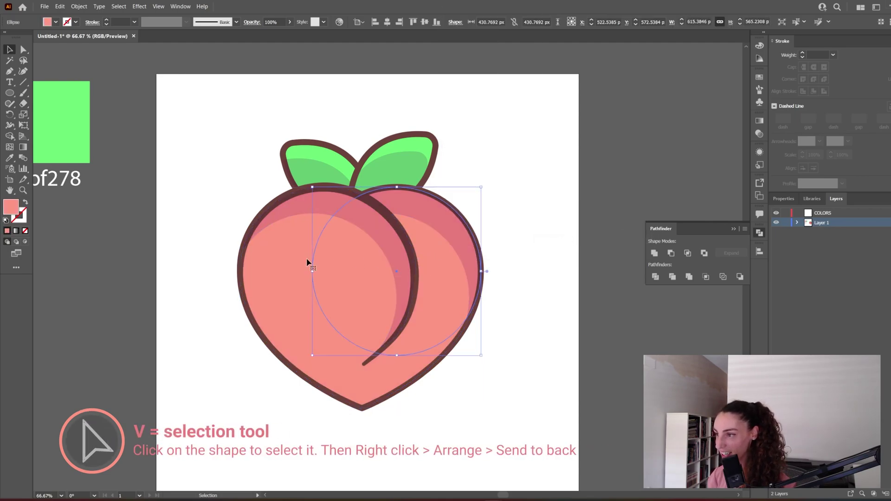
pyautogui.keyDown('shift'); pyautogui.click(308, 294); pyautogui.keyUp('shift')
pyautogui.rightClick(355, 377)
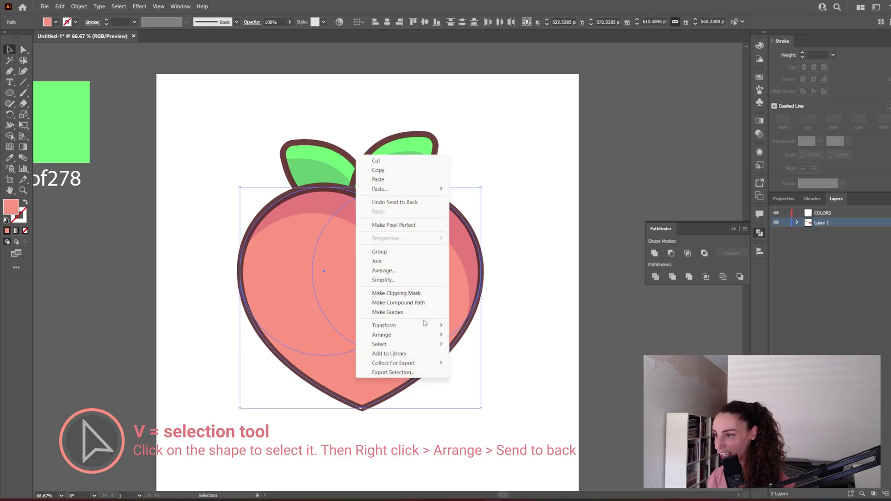
pyautogui.moveTo(437, 333)
pyautogui.click(473, 360)
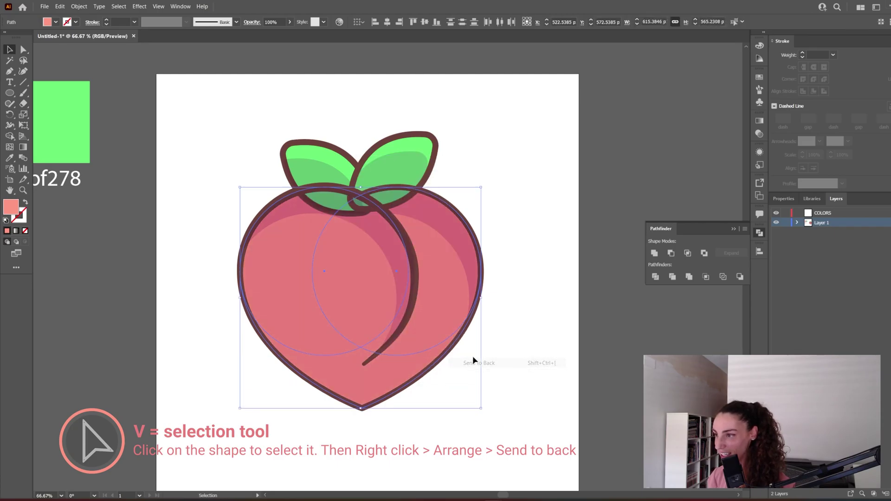
pyautogui.click(575, 209)
pyautogui.click(436, 225)
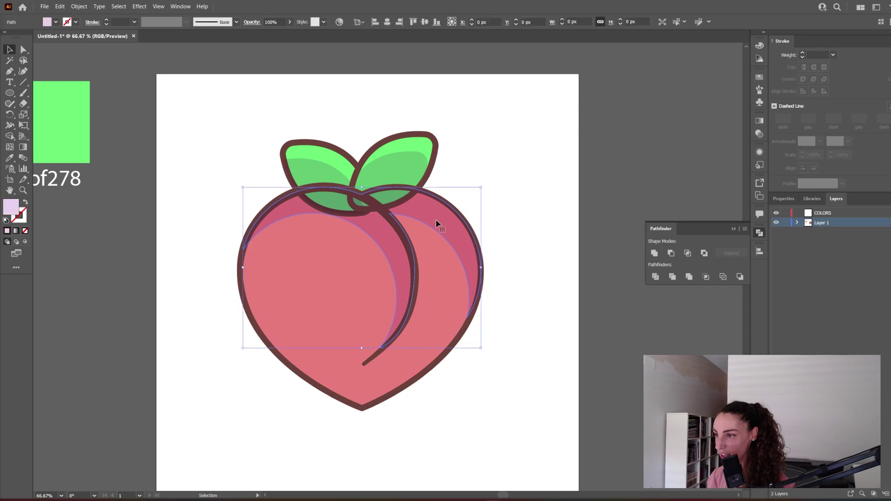
pyautogui.press('a')
pyautogui.moveTo(436, 224); pyautogui.dragTo(538, 180)
pyautogui.hotkey('ctrl', 'z')
pyautogui.press('v')
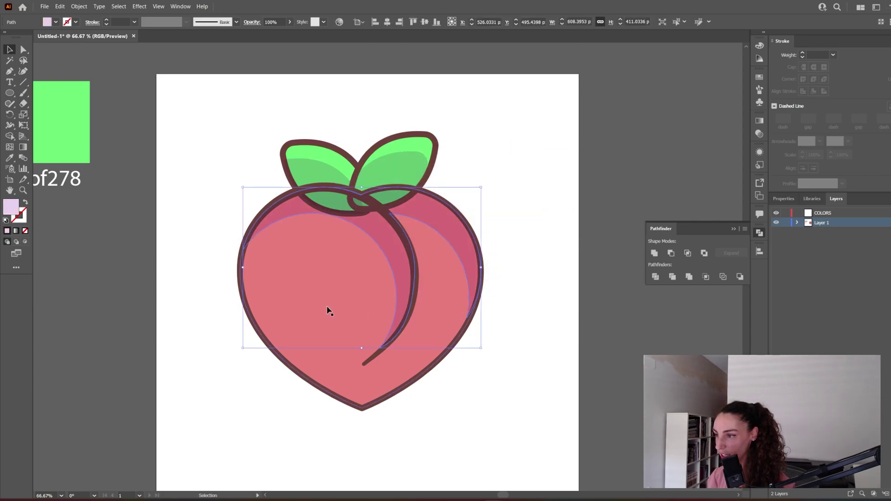
pyautogui.moveTo(328, 308); pyautogui.dragTo(288, 377)
pyautogui.hotkey('ctrl', 'z')
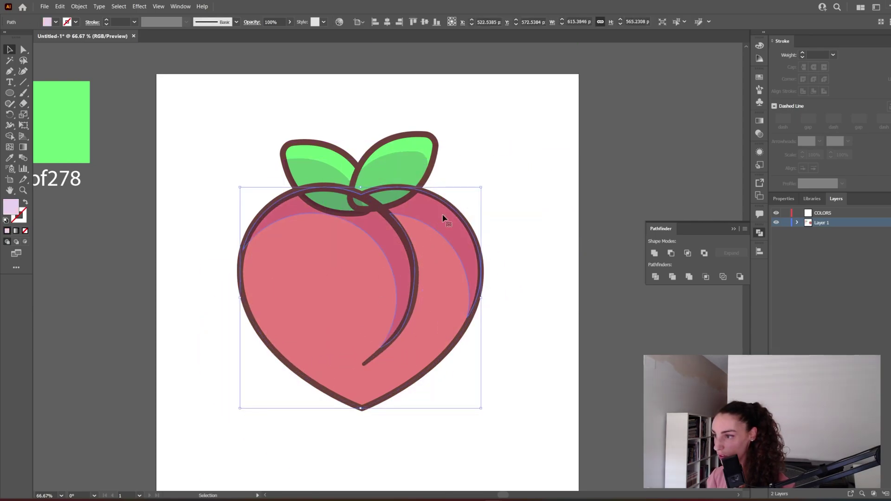
# Subtract both crescent shapes from the merged lavender fruit shape with Pathfinder Minus Front
pyautogui.keyDown('shift'); pyautogui.click(439, 271); pyautogui.keyUp('shift')
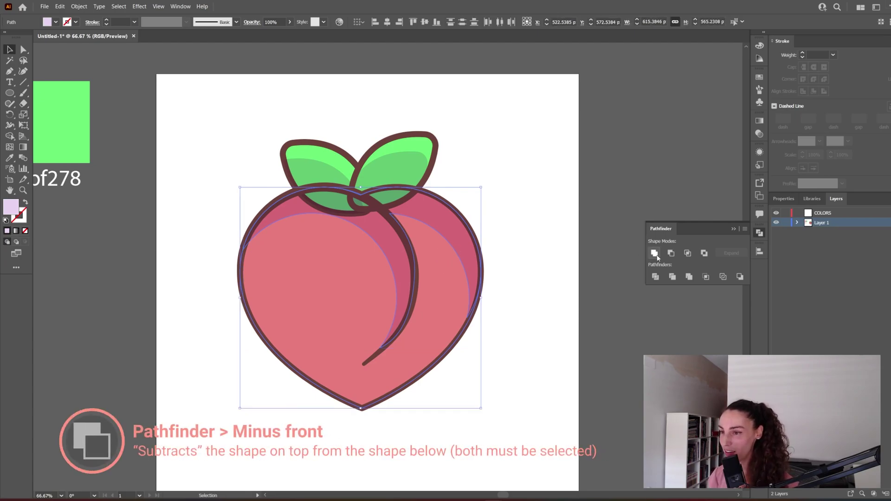
pyautogui.click(671, 253)
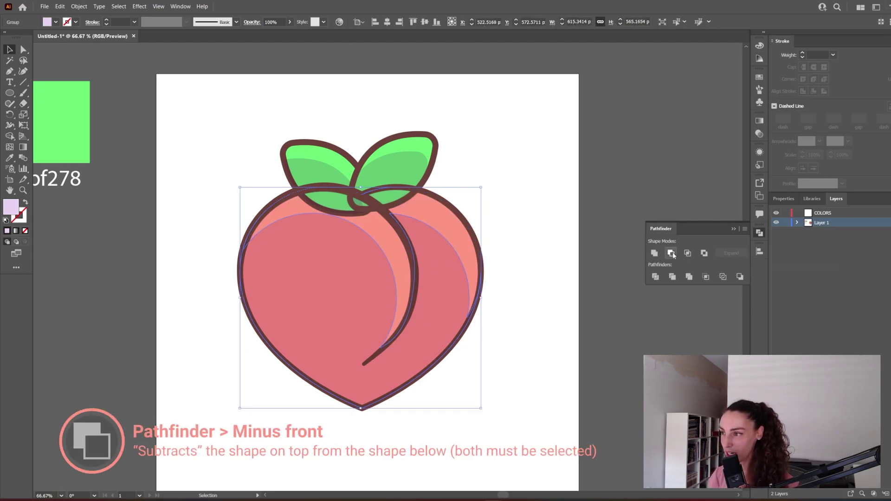
pyautogui.click(522, 143)
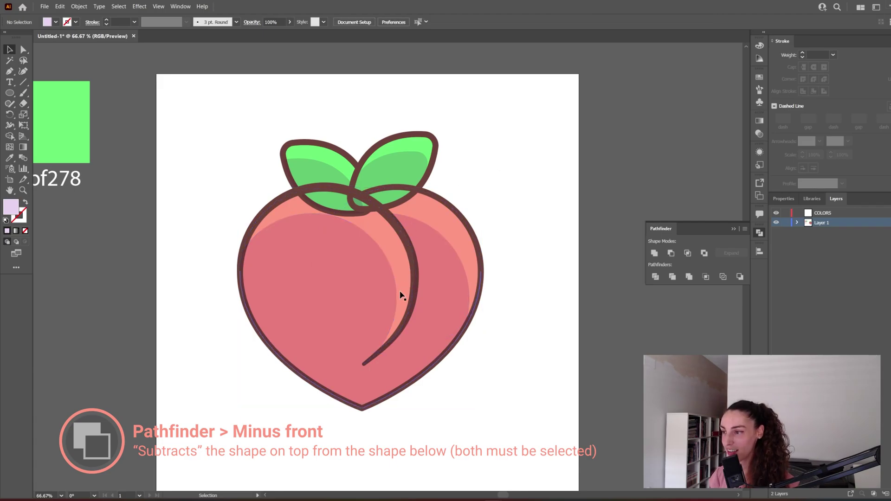
# Send both leaves and their shading shapes to the back, behind the whole fruit
pyautogui.click(310, 169)
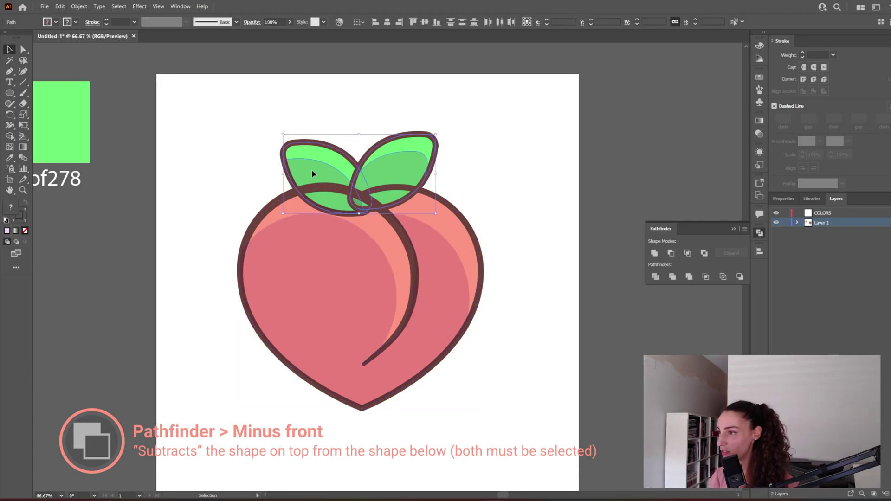
pyautogui.rightClick(368, 163)
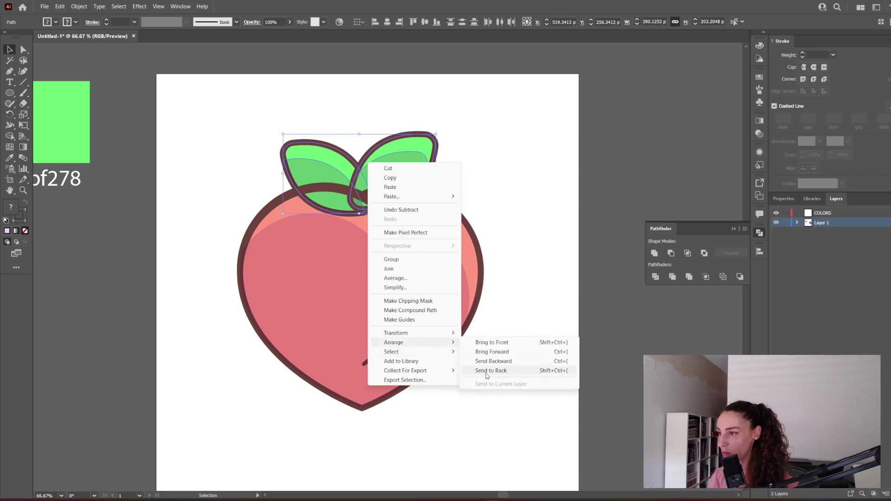
pyautogui.click(491, 370)
pyautogui.click(519, 213)
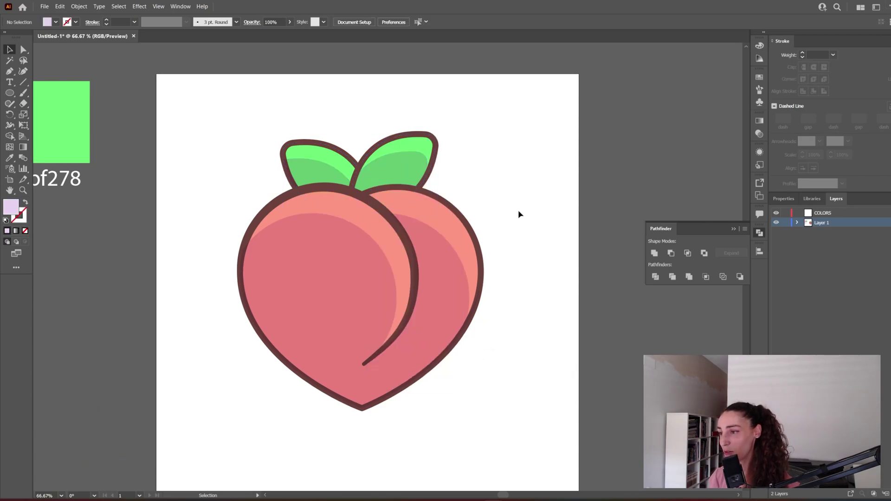
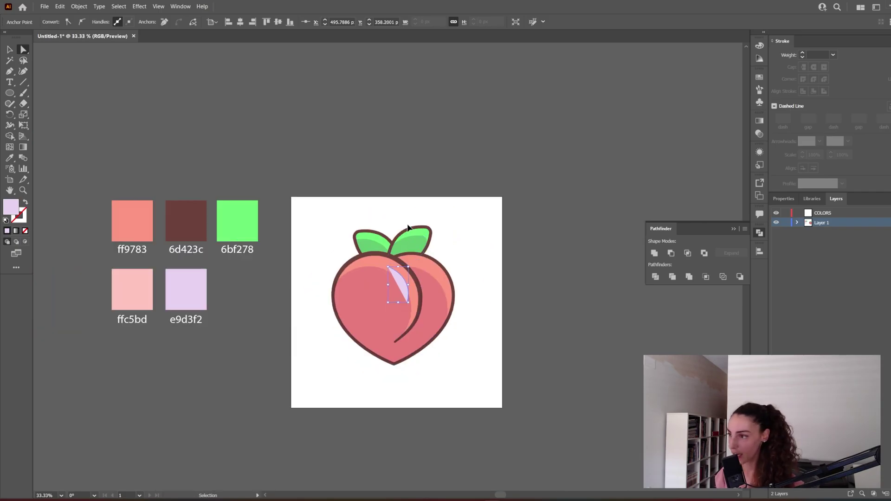
# Sample the pale pink ffc5bd swatch for the highlight curve and swap its fill to the stroke
pyautogui.press('i')
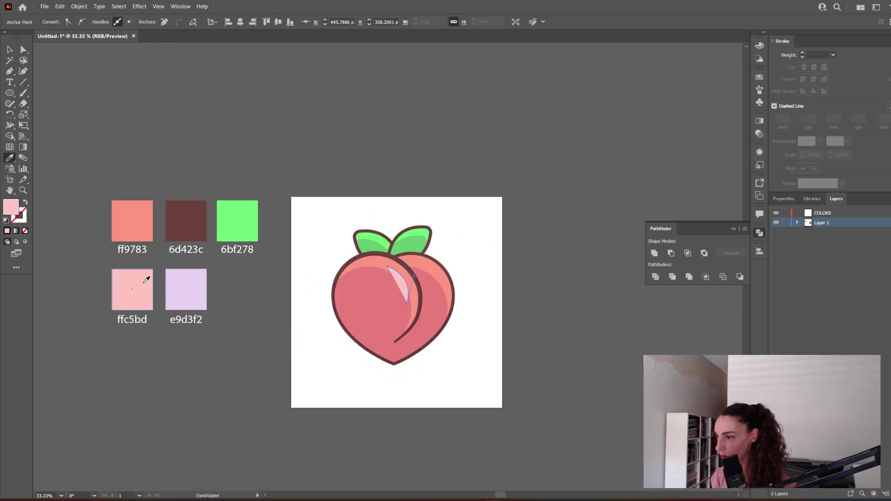
pyautogui.hotkey('ctrl', '+')
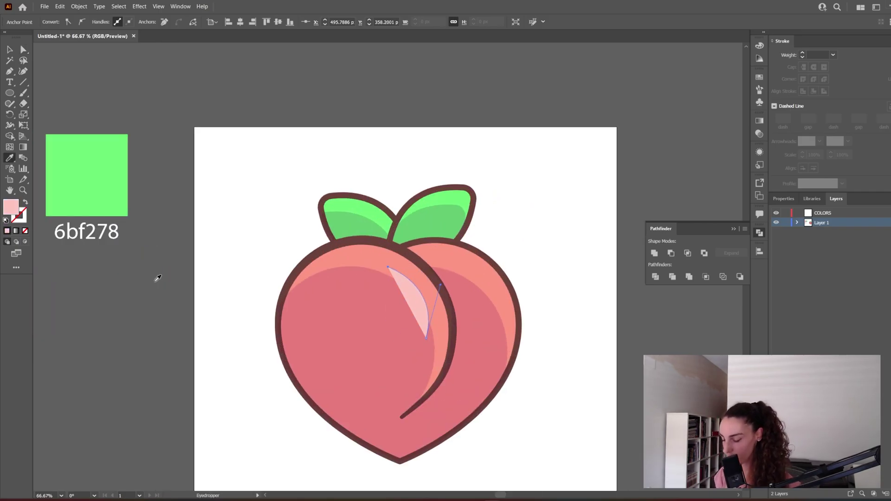
pyautogui.press('space')
pyautogui.moveTo(290, 330); pyautogui.dragTo(294, 252)
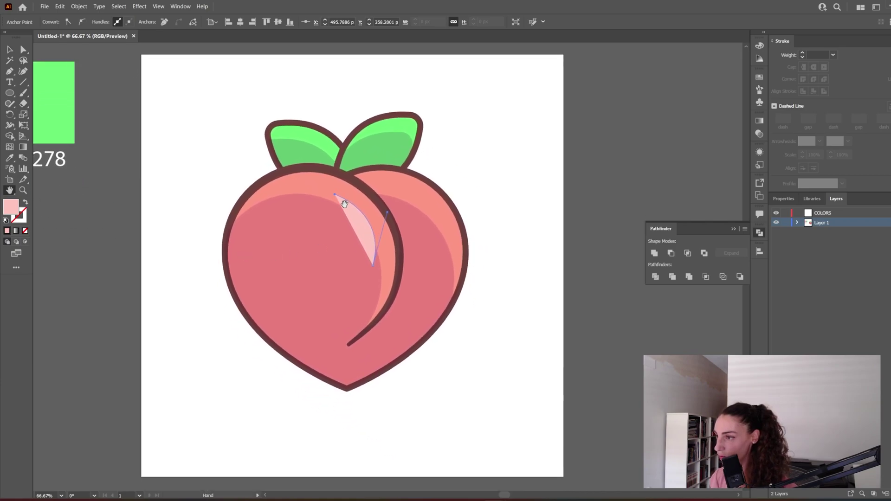
pyautogui.click(25, 203)
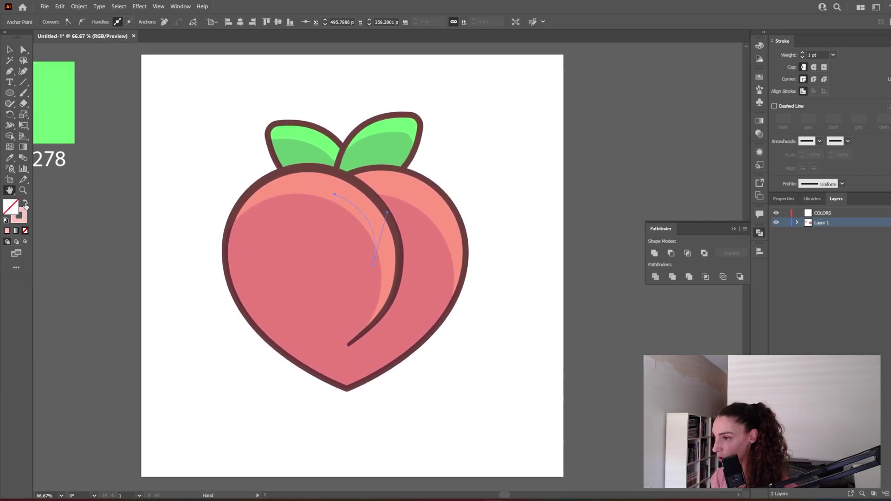
# Set the highlight curve's stroke weight to 27 pt with a round cap and round join
pyautogui.click(803, 52)
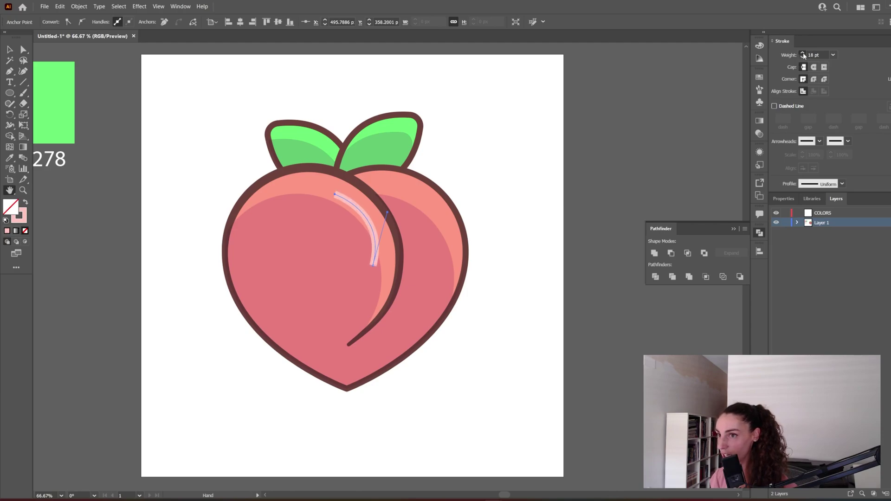
pyautogui.click(803, 53)
pyautogui.click(802, 53)
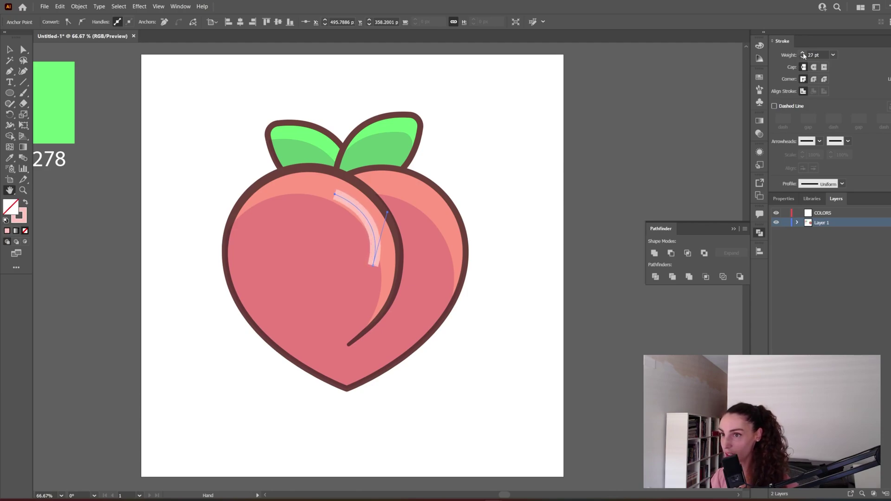
pyautogui.click(803, 53)
pyautogui.click(814, 67)
pyautogui.click(813, 78)
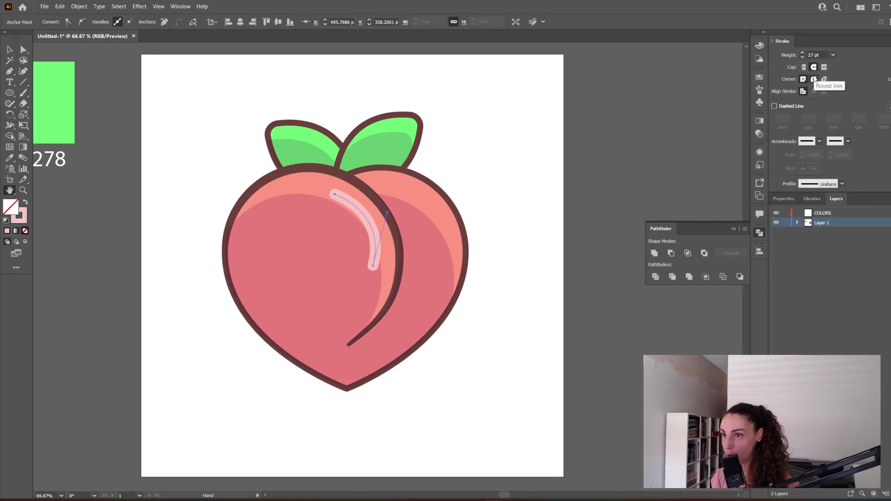
# Break the pink highlight stroke in two using added anchor points near its middle, and move the cut ends apart to widen the gap
pyautogui.press('v')
pyautogui.hotkey('ctrl', '1')
pyautogui.press('p')
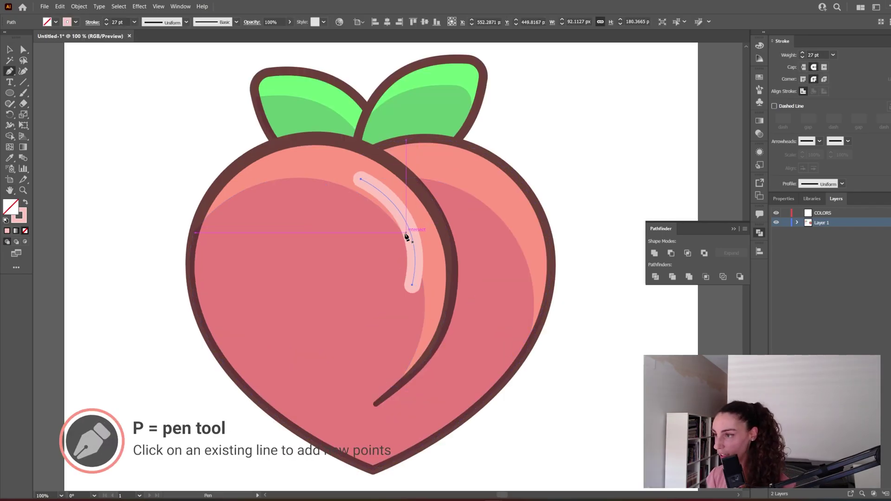
pyautogui.click(411, 233)
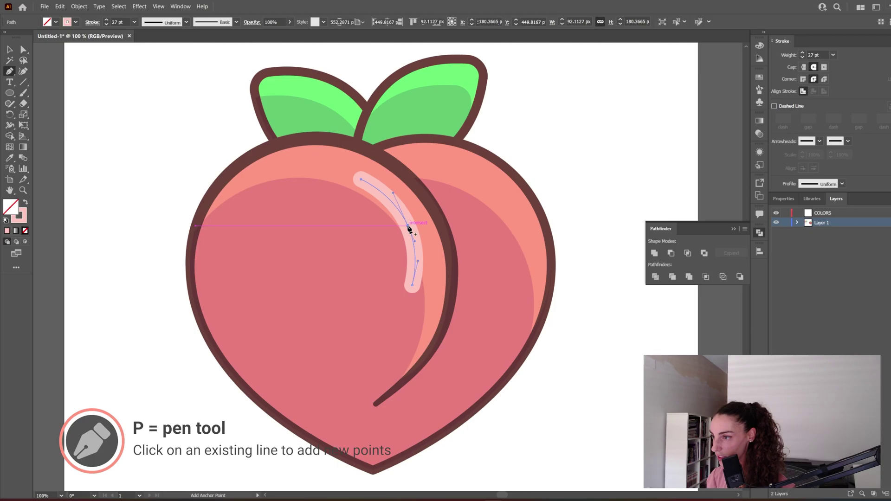
pyautogui.moveTo(411, 233); pyautogui.dragTo(414, 244)
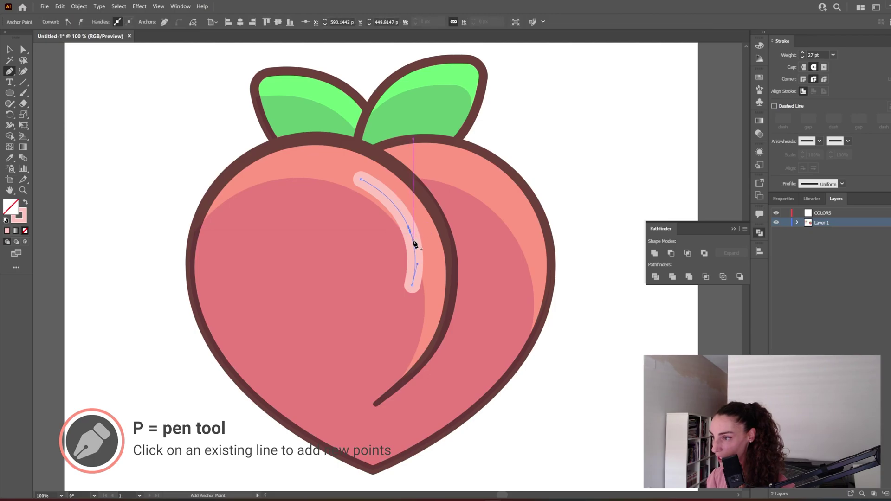
pyautogui.press('a')
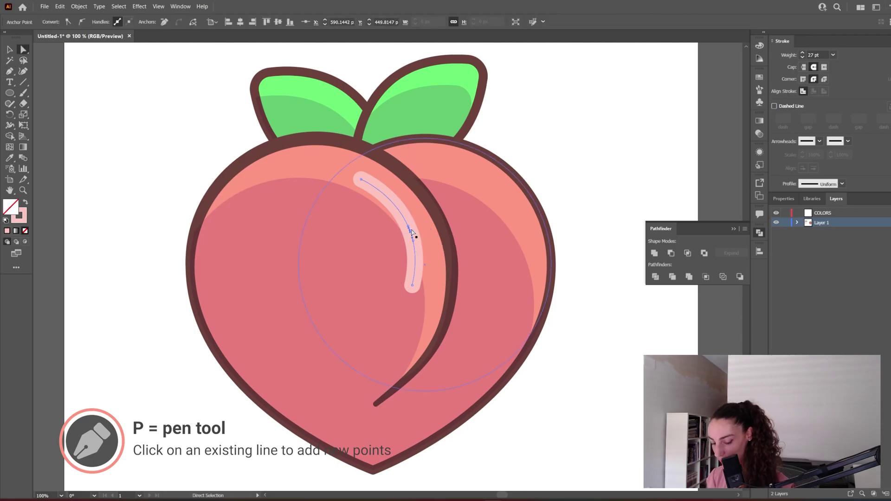
pyautogui.click(411, 233)
pyautogui.press('Delete')
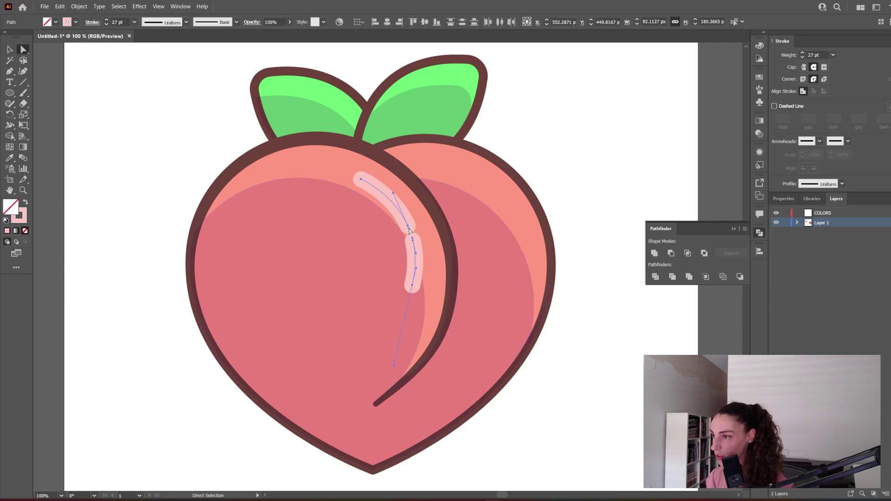
pyautogui.moveTo(408, 227); pyautogui.dragTo(413, 249)
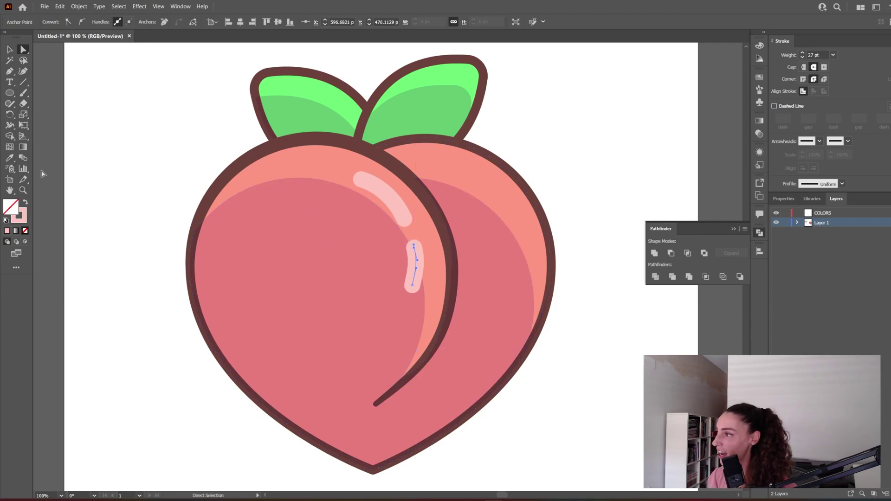
# Taper both ends of the lower pink highlight stroke to about 16 px wide with the Width tool, keeping its middle thicker
pyautogui.click(9, 125)
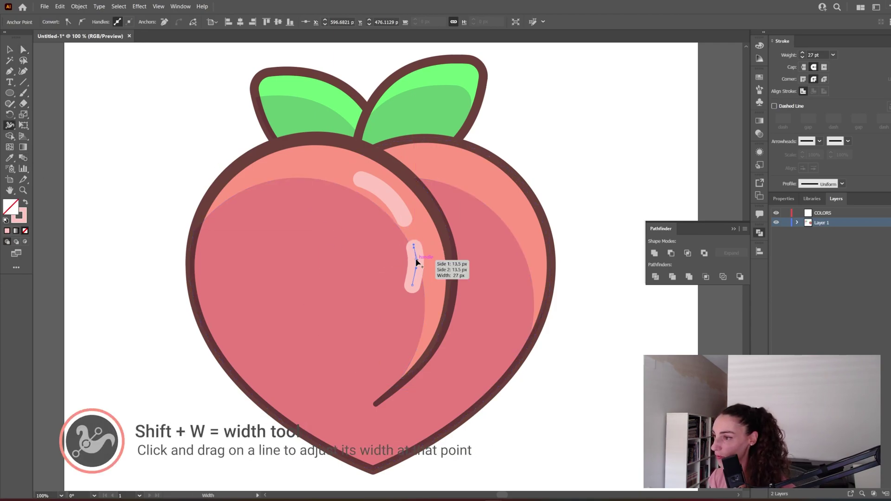
pyautogui.moveTo(416, 267); pyautogui.dragTo(417, 251)
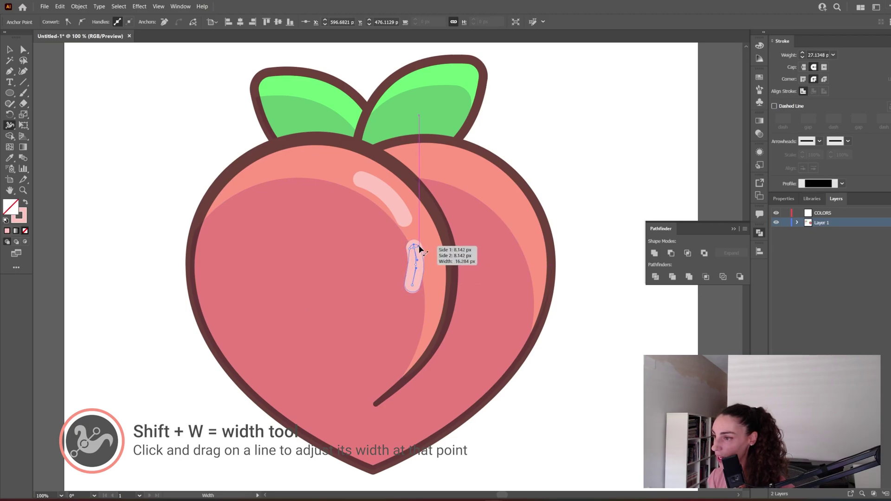
pyautogui.moveTo(419, 286); pyautogui.dragTo(414, 285)
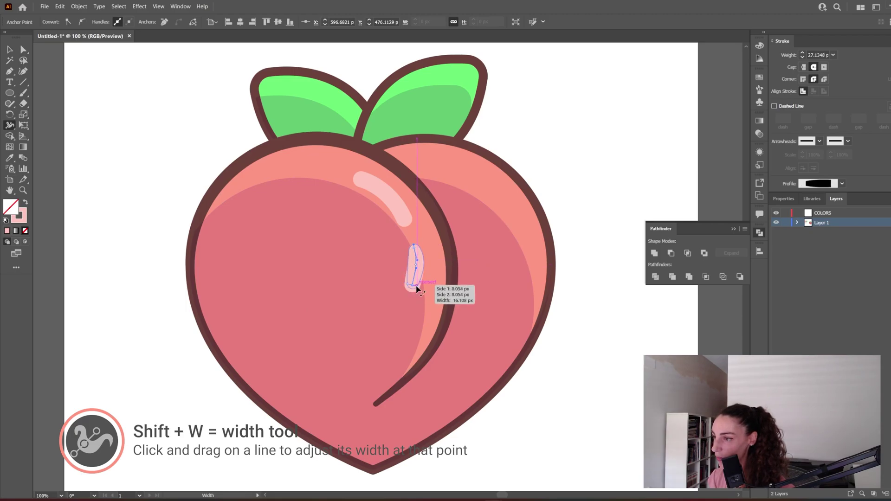
# Vary the upper highlight stroke's width, and add a slimmer tapered pink highlight along the upper edge of the peach's rear lobe
pyautogui.moveTo(386, 191); pyautogui.dragTo(518, 227)
pyautogui.press('v')
pyautogui.press('a')
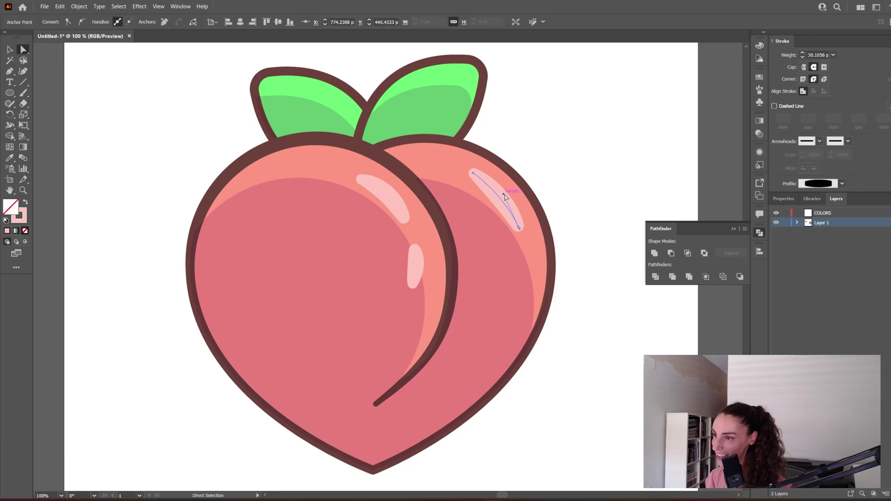
pyautogui.press('v')
pyautogui.hotkey('ctrl', 'shift', 'a')
# Collapse the Pathfinder controls and bring the brown outline paths of the front and rear lobes to the front, above the shading
pyautogui.hotkey('ctrl', '=')
pyautogui.hotkey('ctrl', '=')
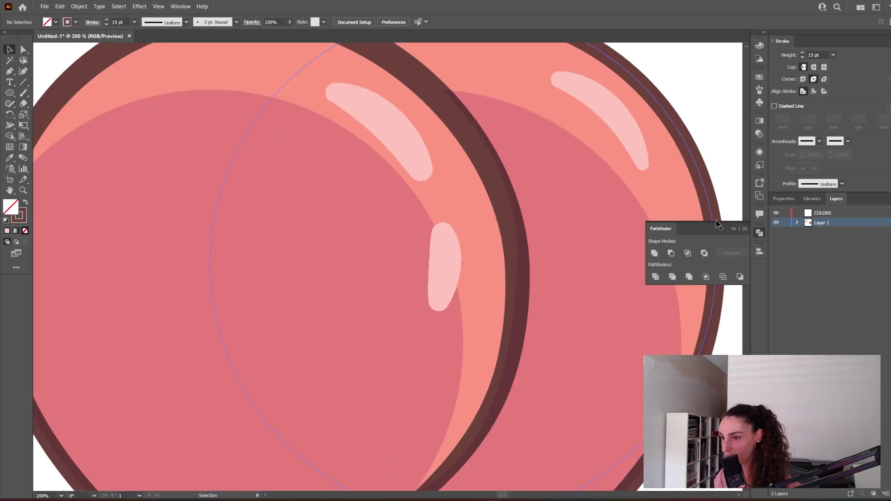
pyautogui.click(733, 227)
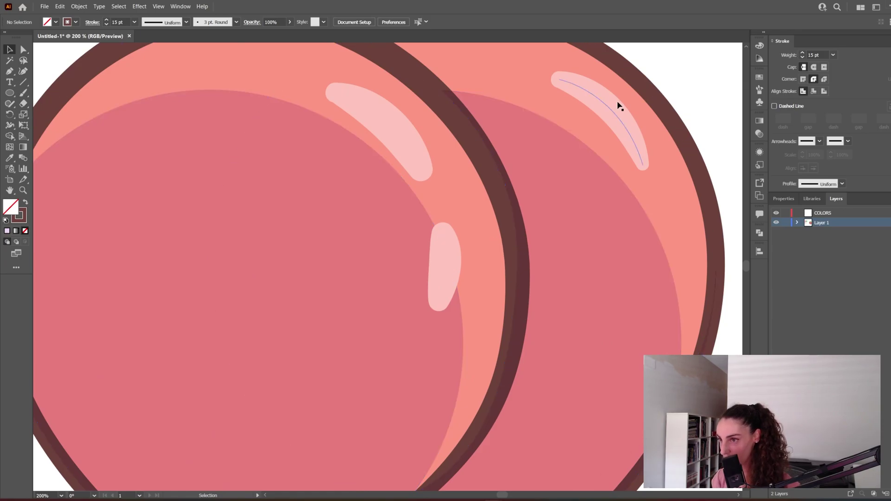
pyautogui.click(523, 136)
pyautogui.click(466, 136)
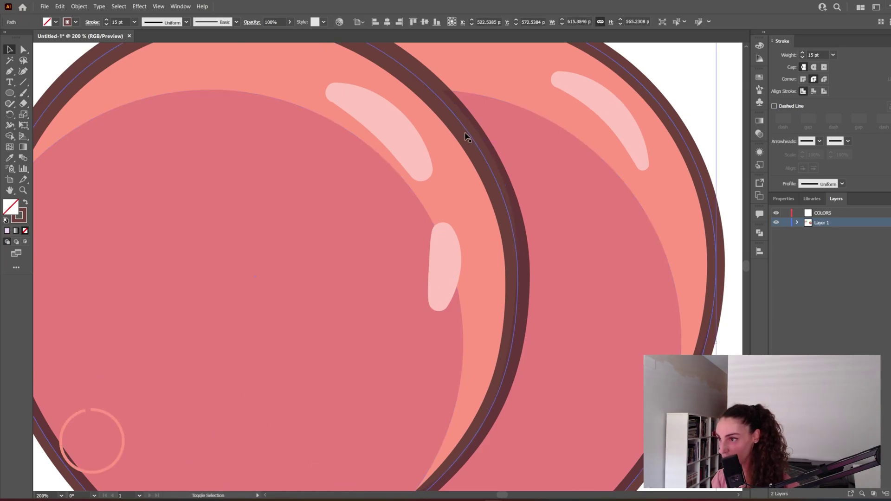
pyautogui.rightClick(466, 136)
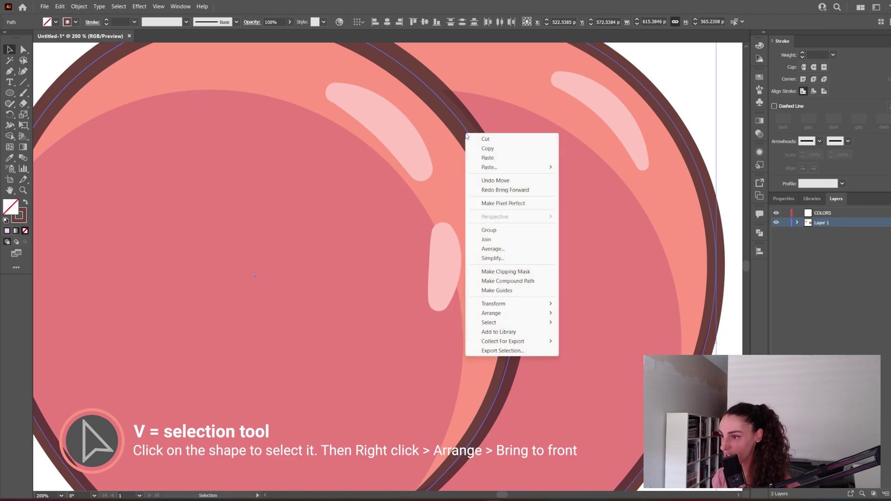
pyautogui.moveTo(501, 313)
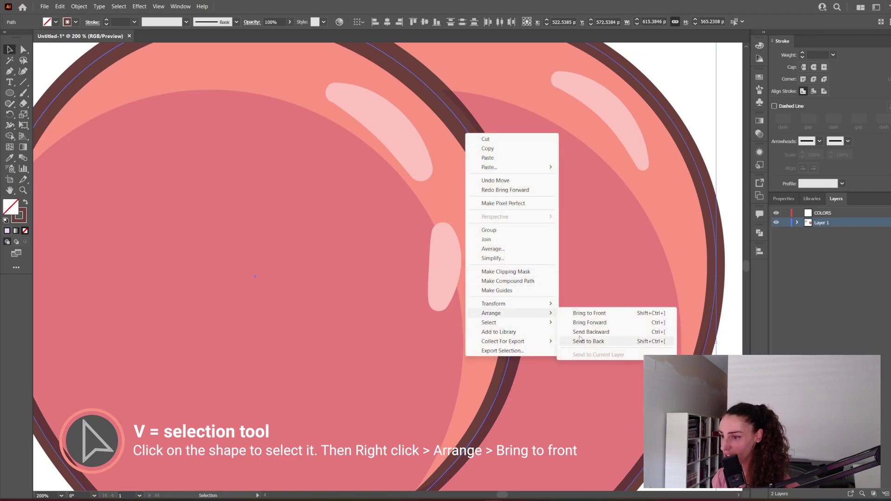
pyautogui.click(577, 313)
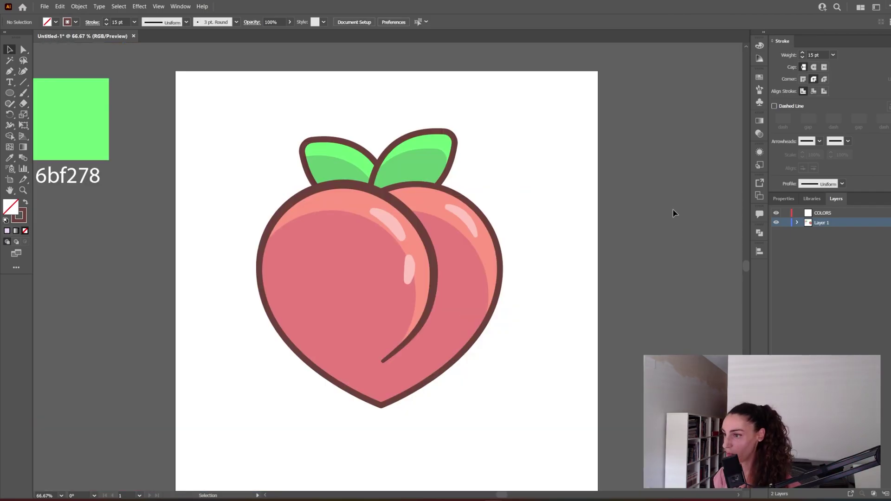